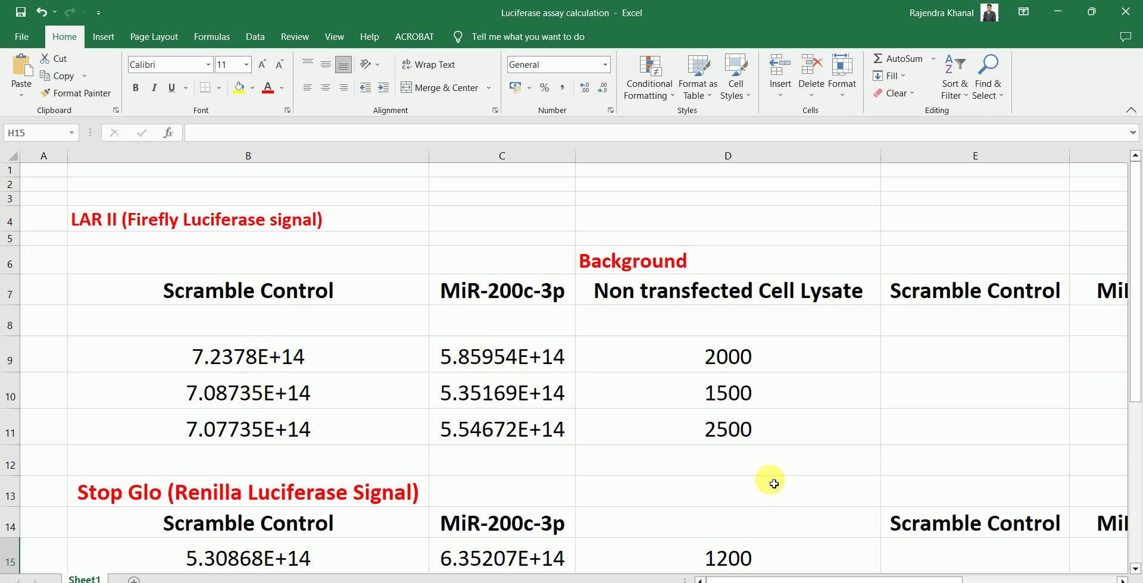
Calculate the average firefly background in D12 with the formula =(D9+D10+D11)/3
click(709, 463)
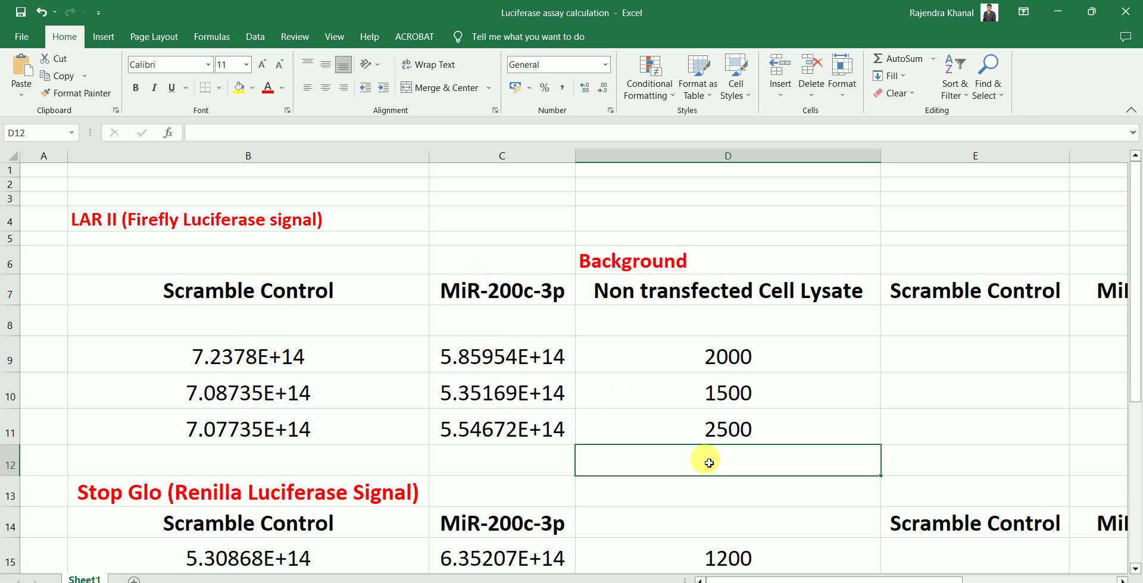
text(=)
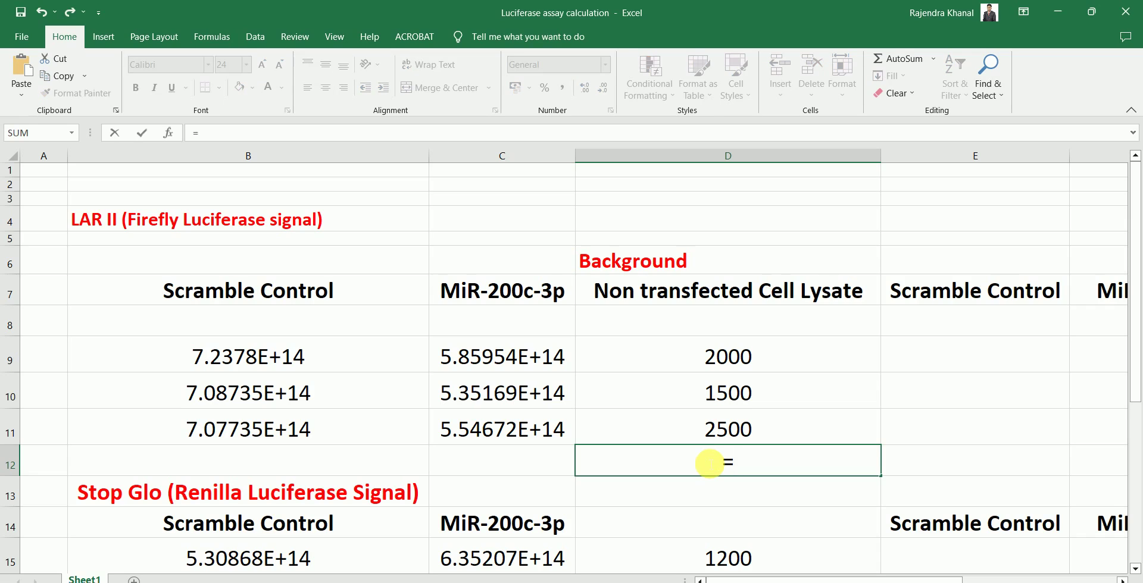
text(()
click(727, 356)
text(+)
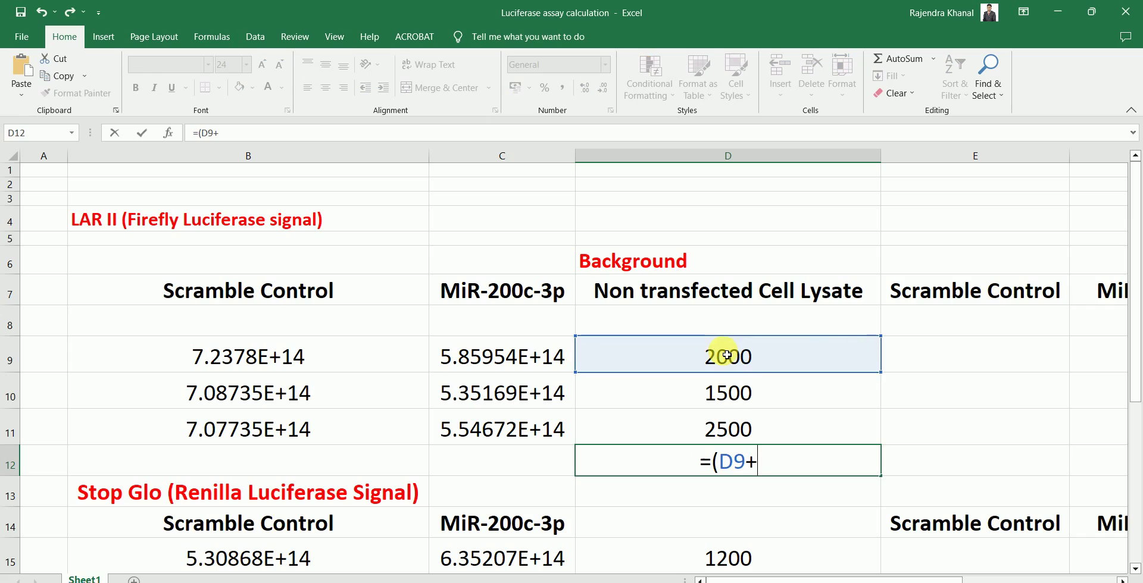
click(743, 387)
text(+)
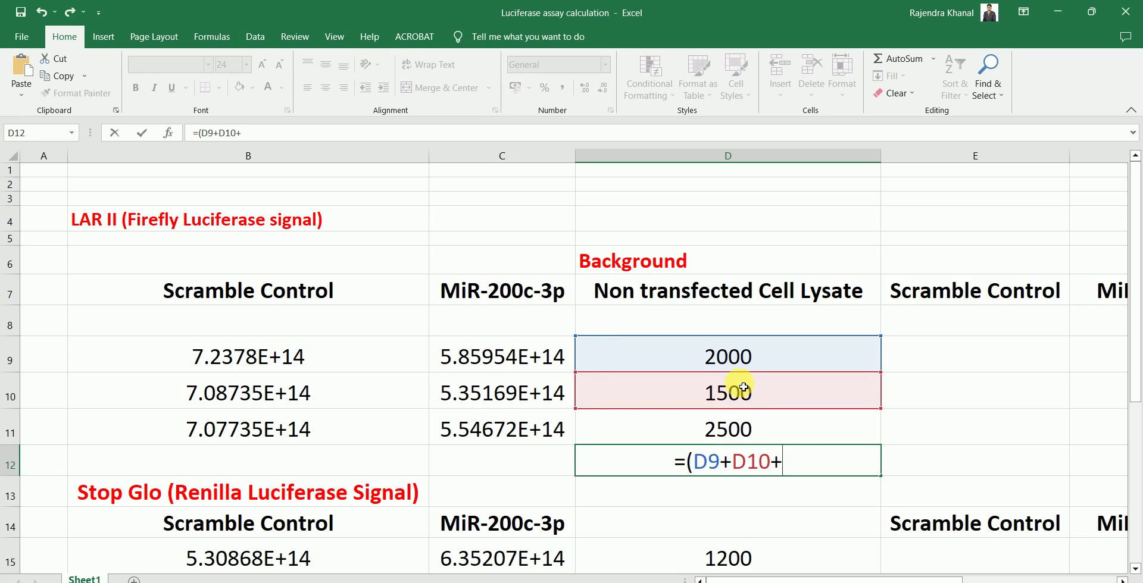
click(739, 434)
text())
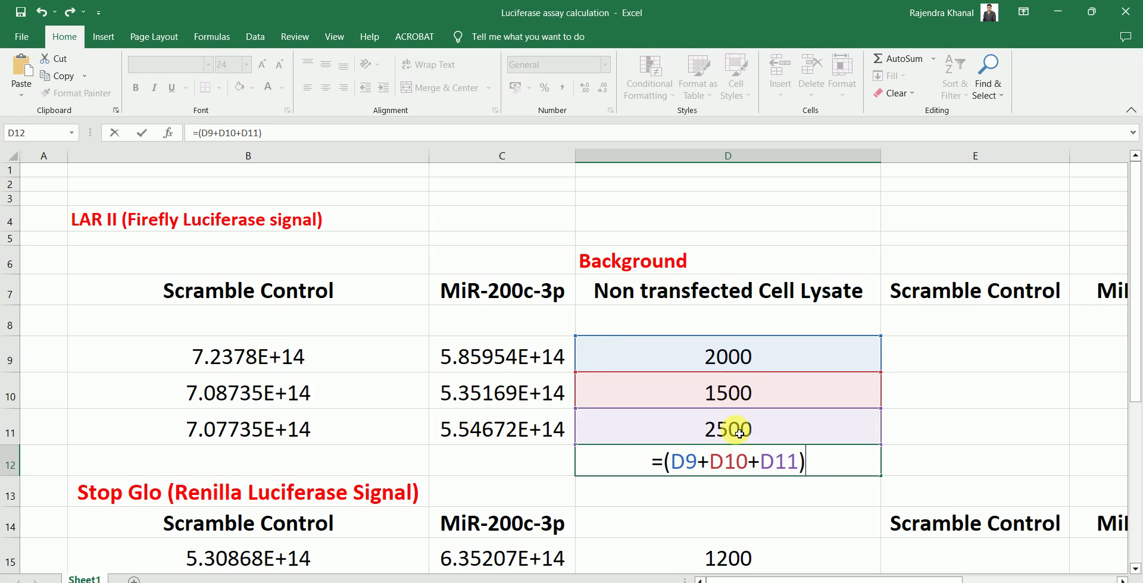
text(/3)
key(Return)
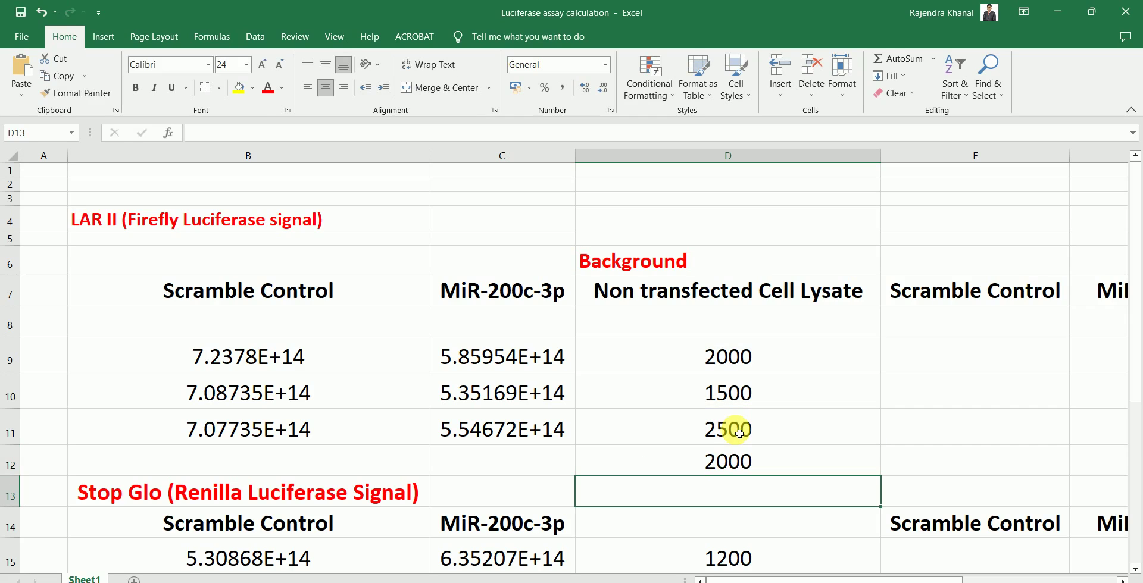
click(733, 462)
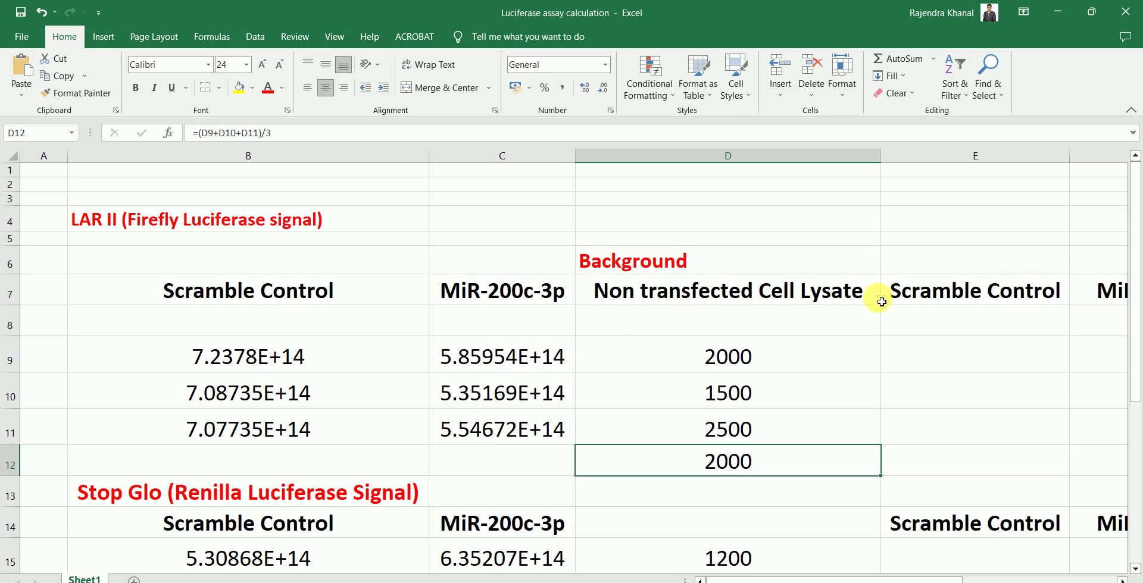
Background-correct the firefly Scramble Control readings by entering =B9-2000 in E9 and filling it down to E11
click(934, 360)
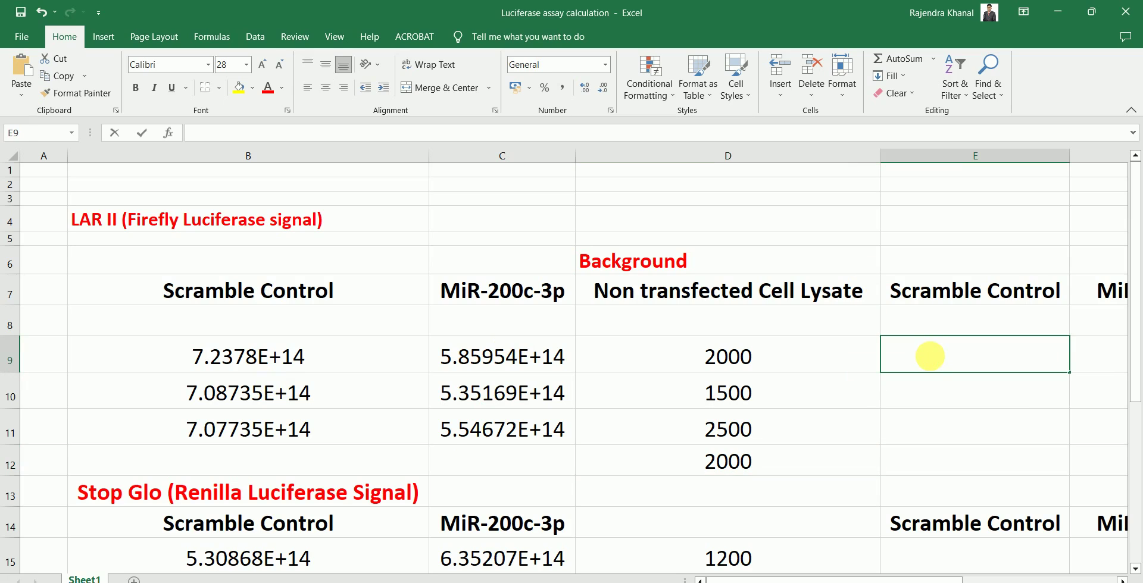
text(=)
click(270, 359)
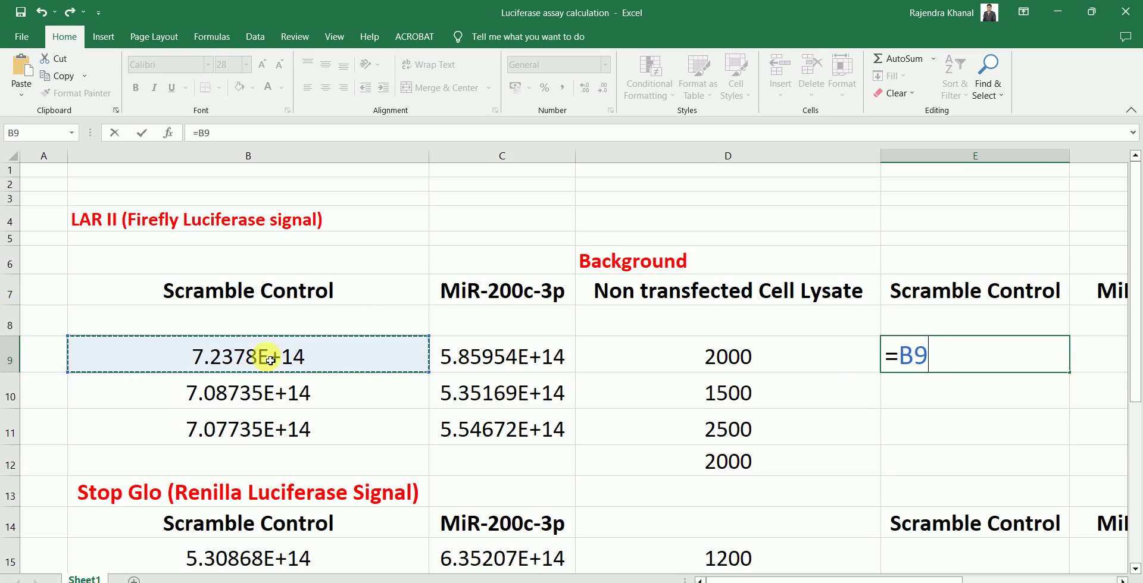
text(-2)
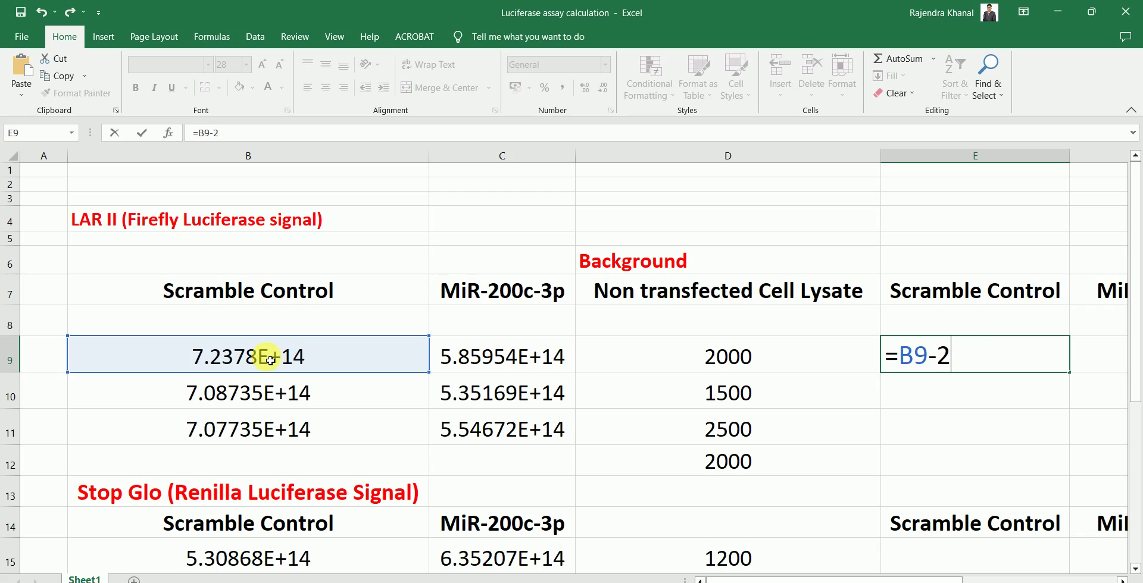
text(000)
key(Return)
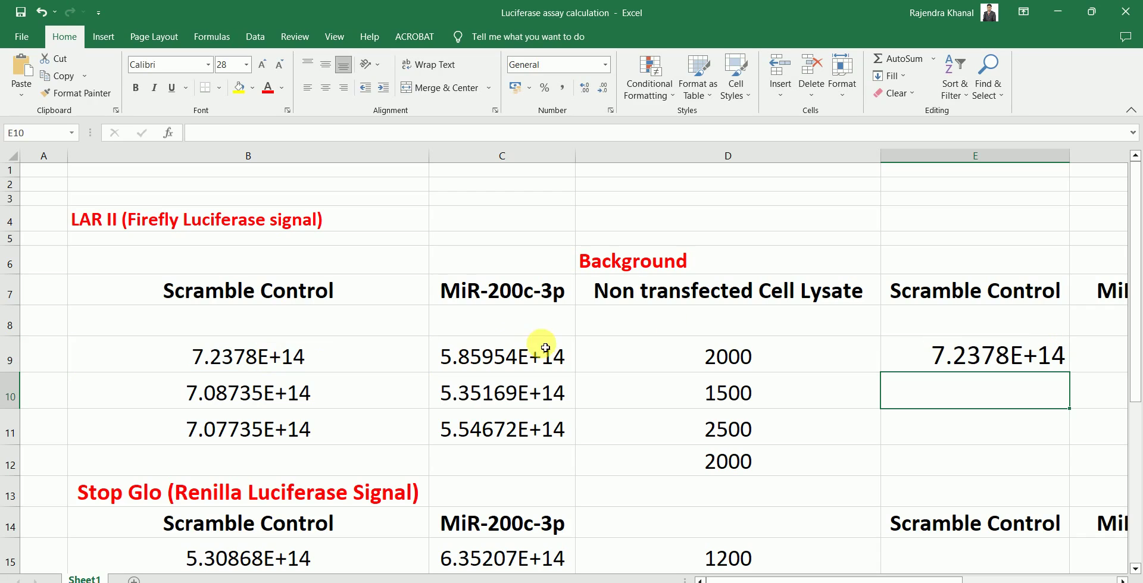
click(1021, 342)
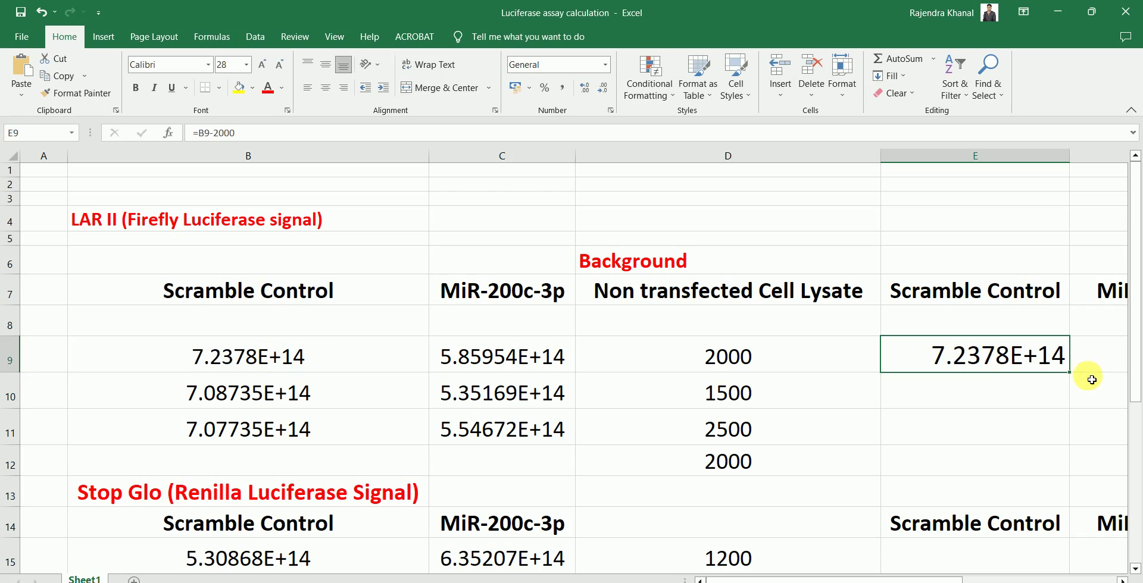
drag(1073, 379, 1070, 441)
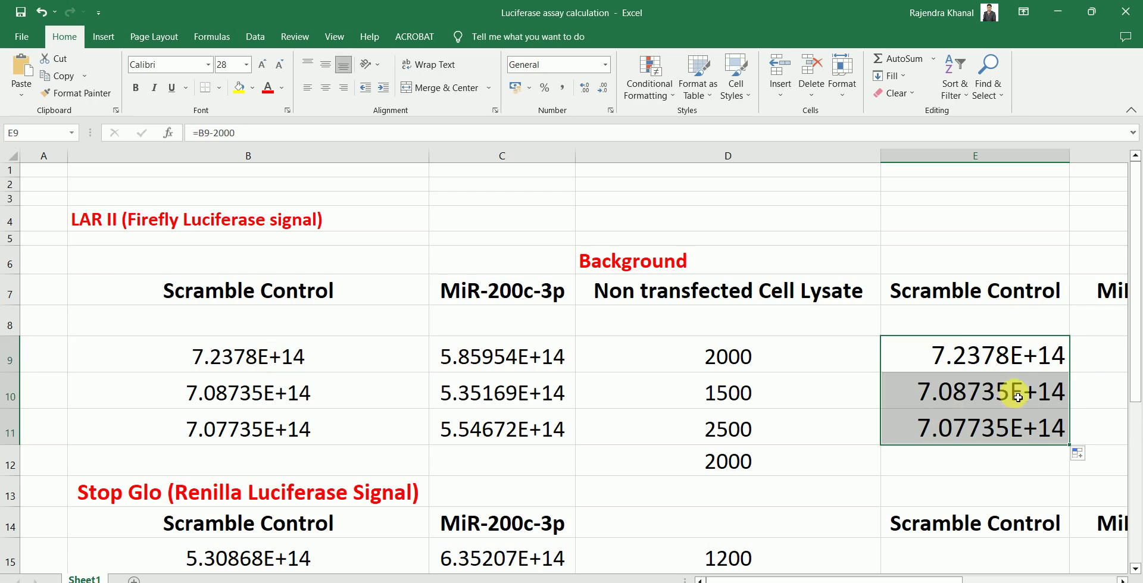
Background-correct the firefly MiR-200c-3p readings by entering =C9-2000 in F9 and filling it down to F11
click(1121, 580)
click(1120, 580)
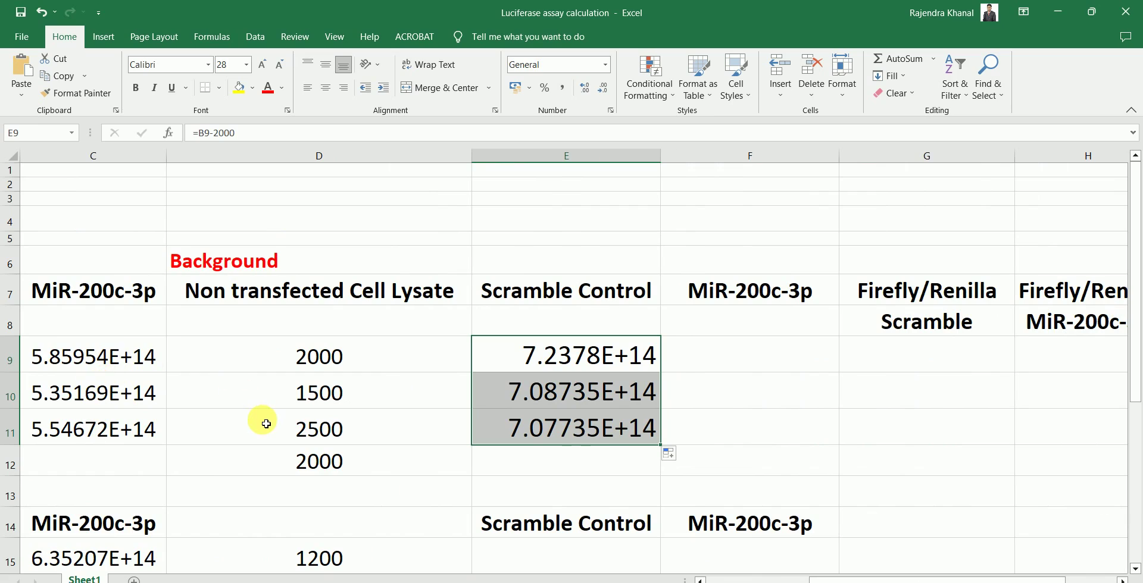
click(337, 471)
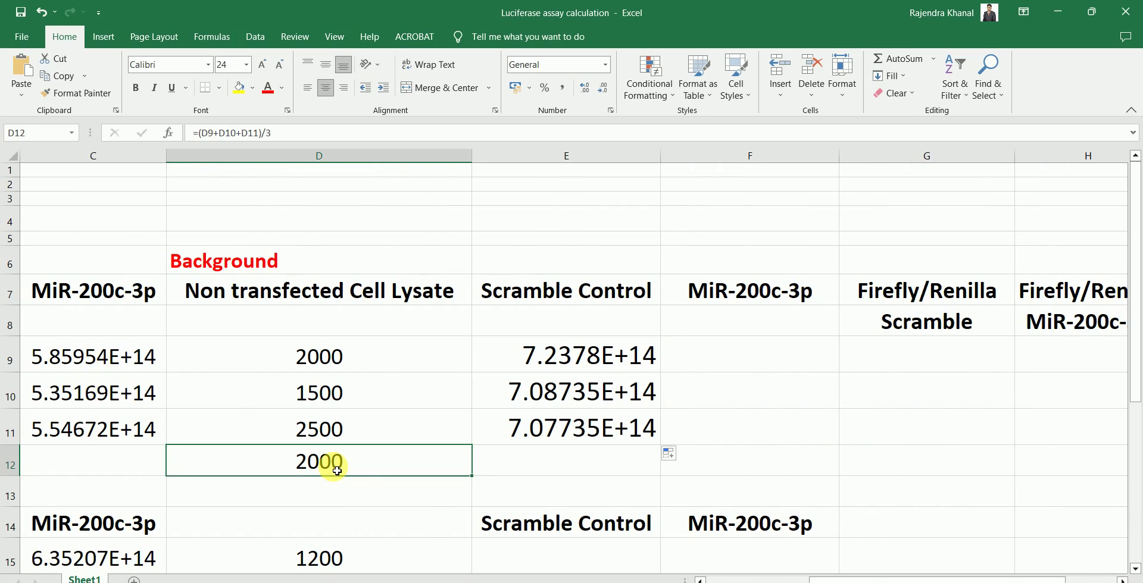
click(734, 352)
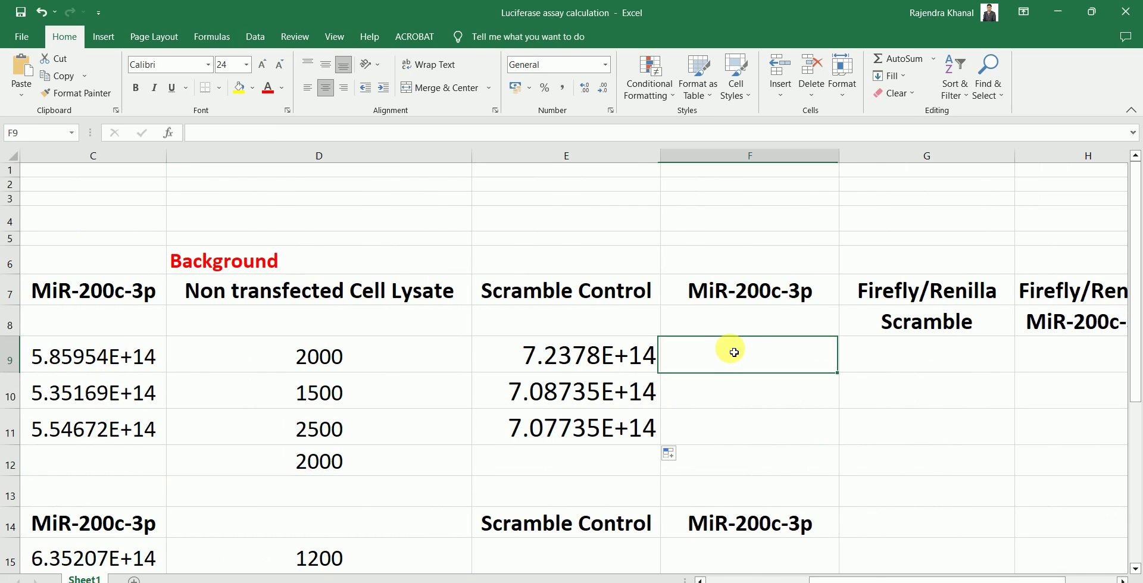
text(=)
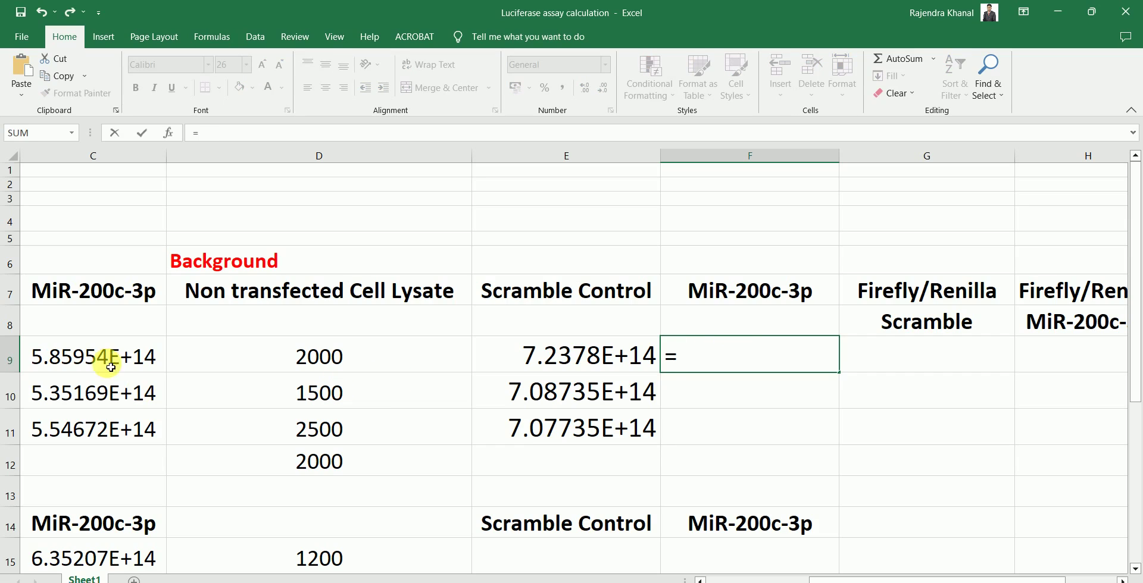
click(95, 357)
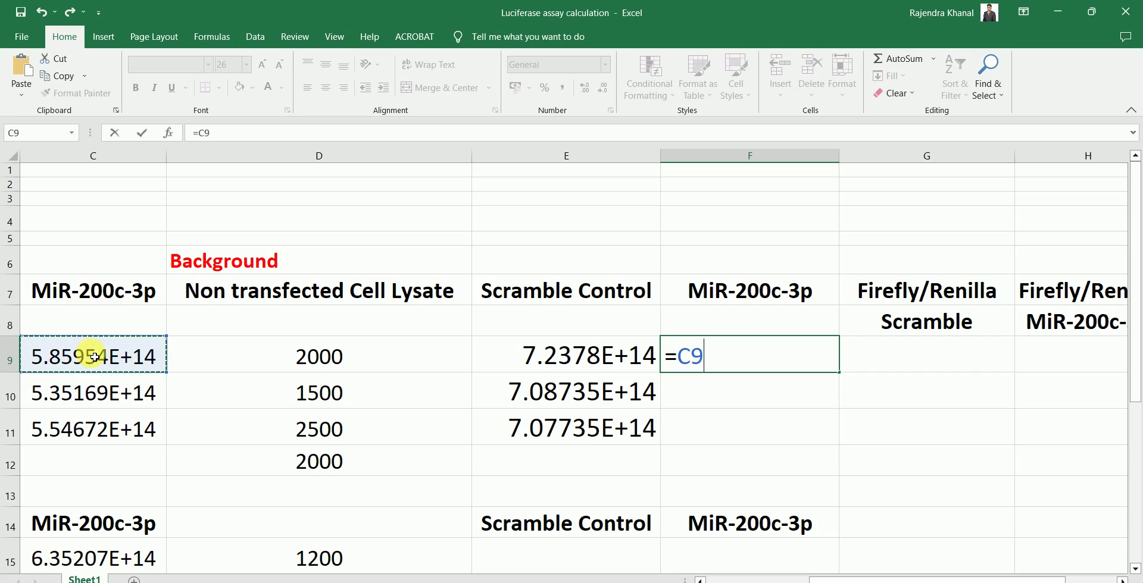
text(-)
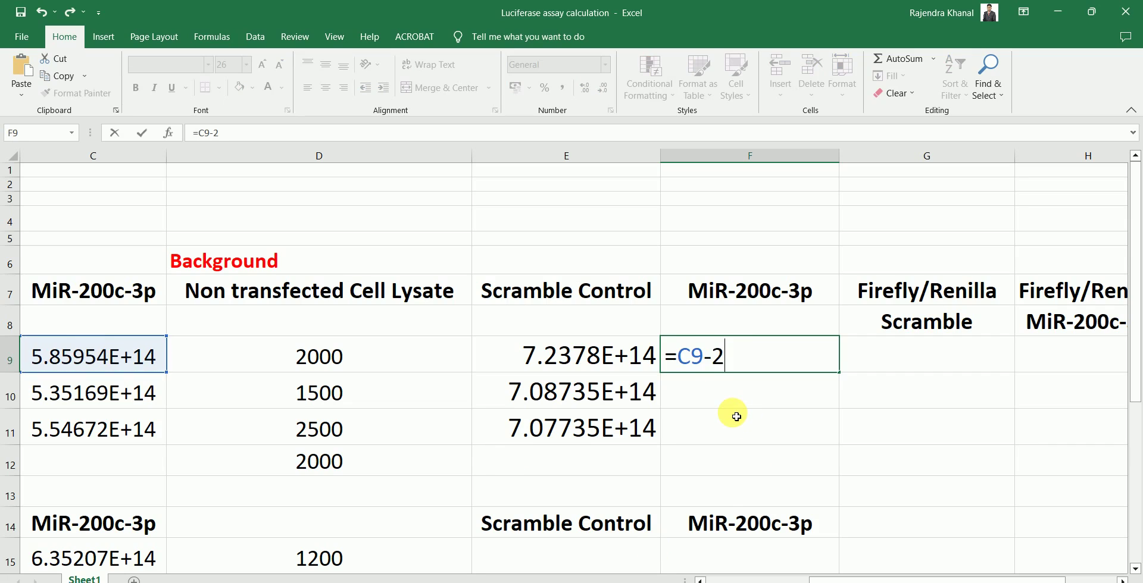
text(2000)
key(Return)
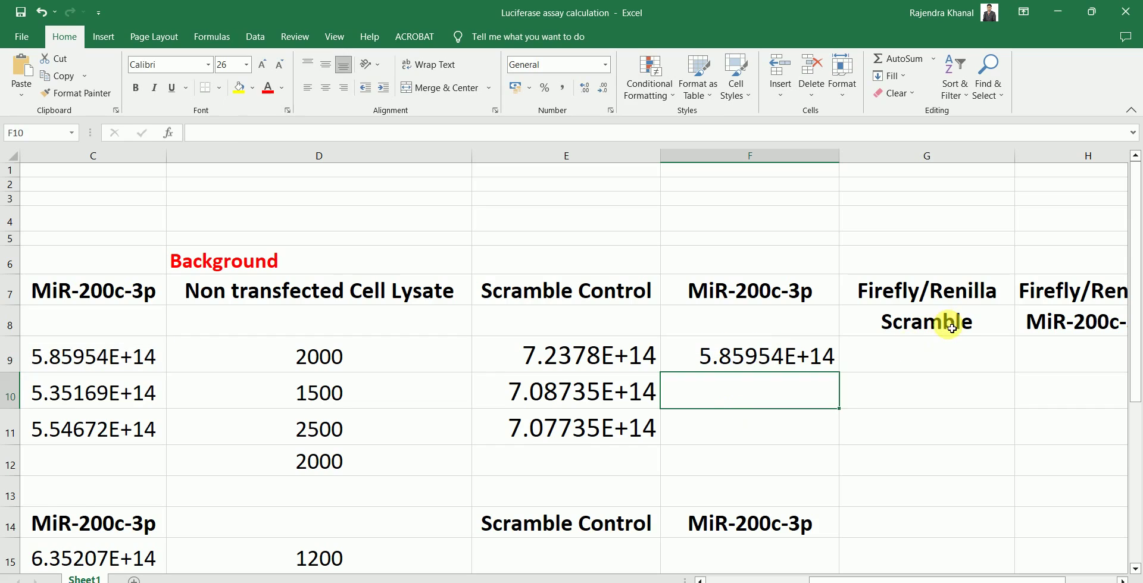
click(756, 357)
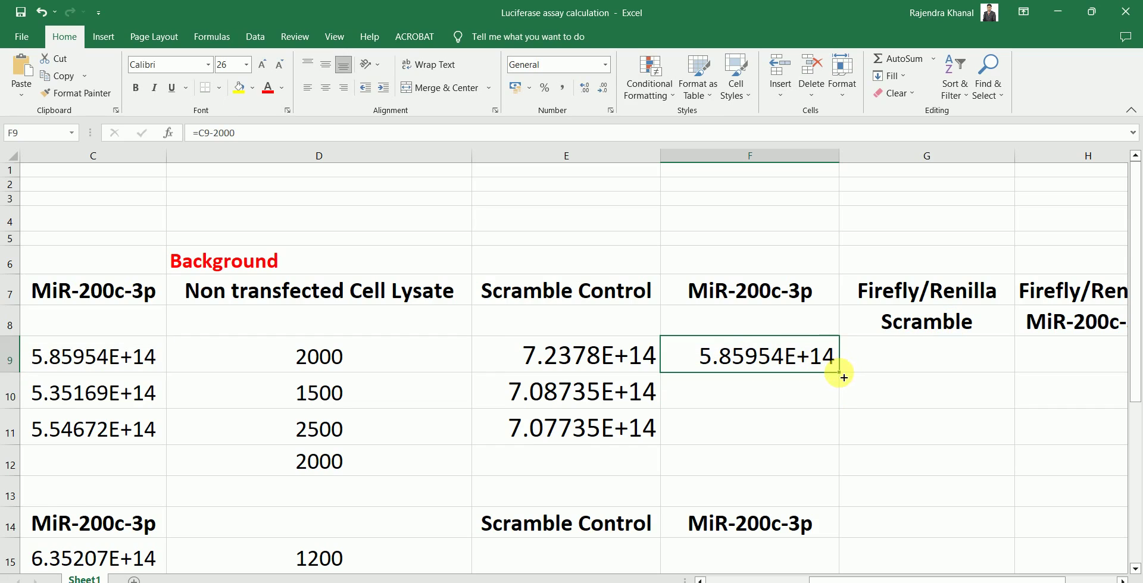
drag(839, 374, 832, 446)
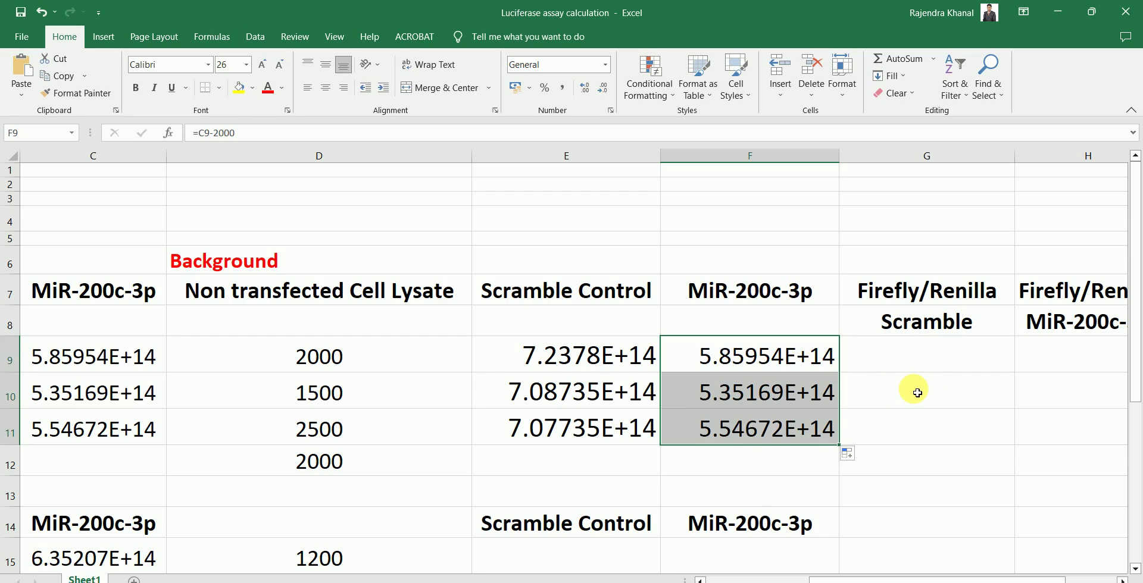
Clear D19 in the Renilla section and recalculate the average background there with =(D15+D16+D17)/3
click(701, 579)
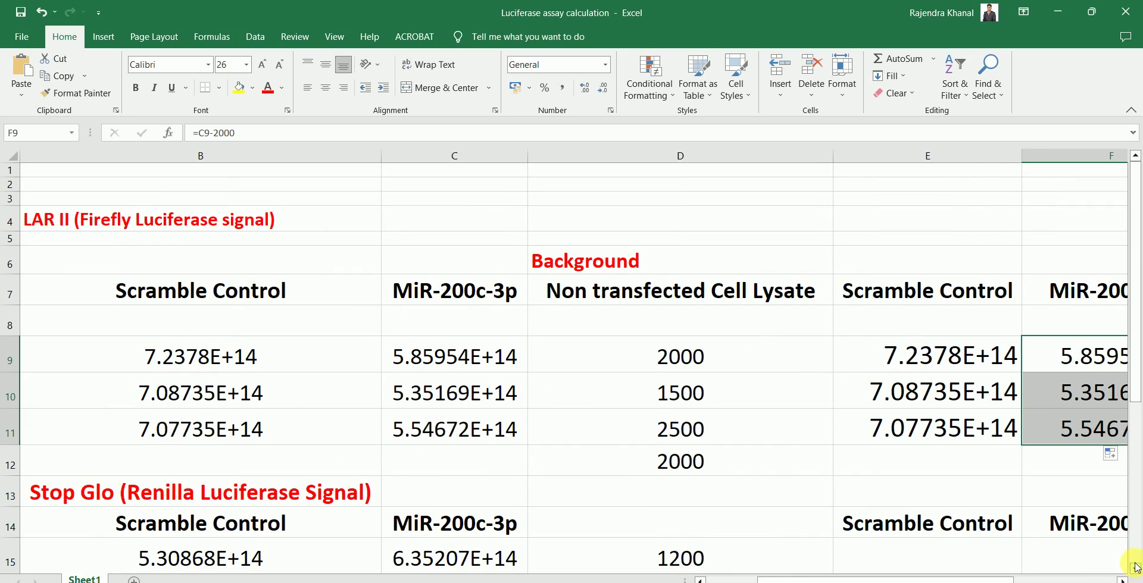
scroll(1136, 568, down, 6)
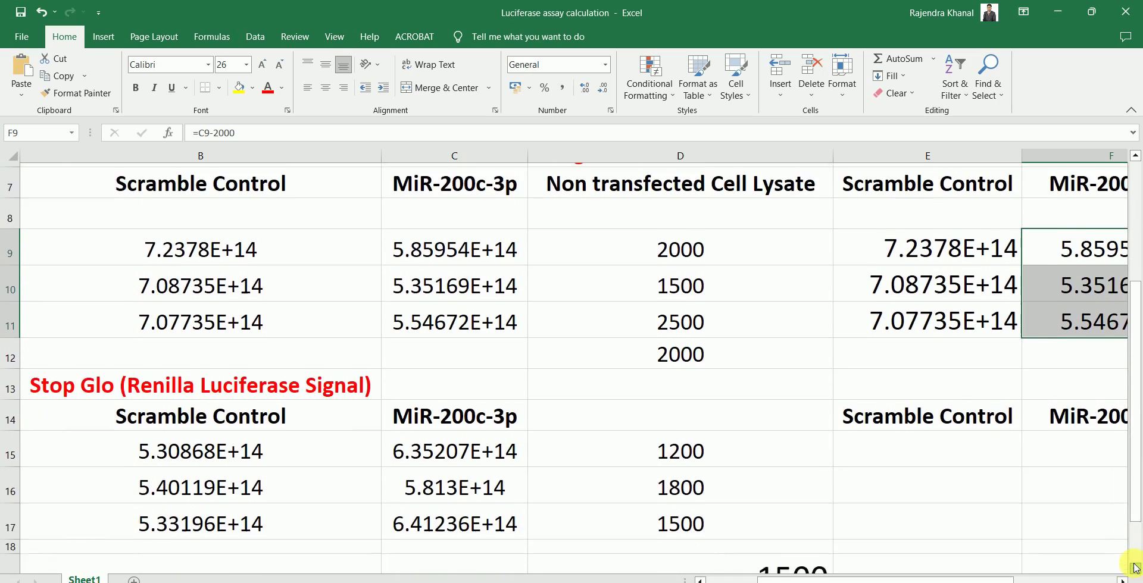
scroll(1136, 568, down, 2)
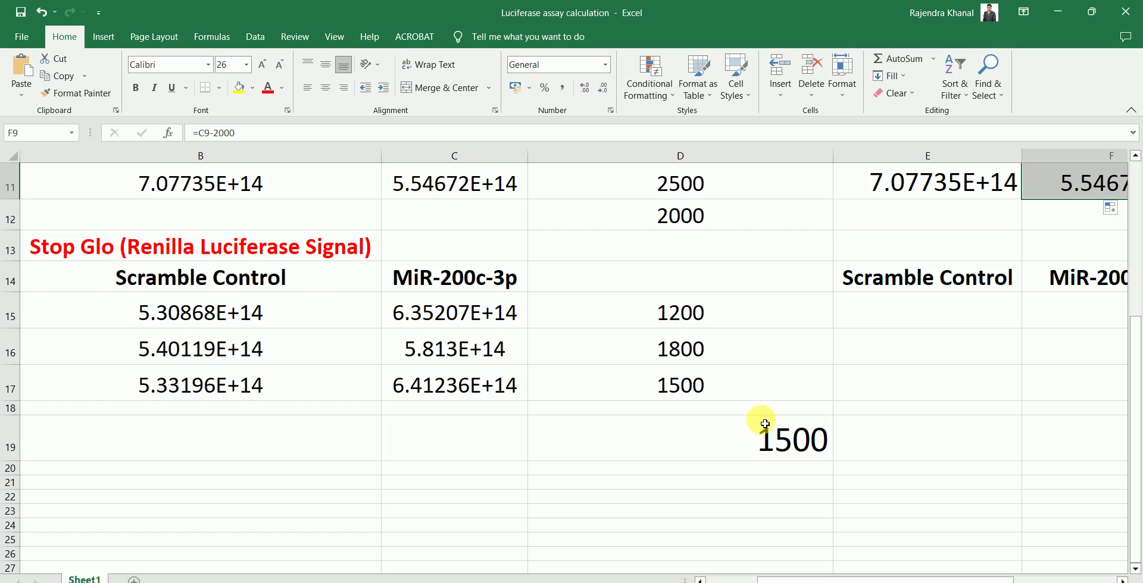
click(797, 440)
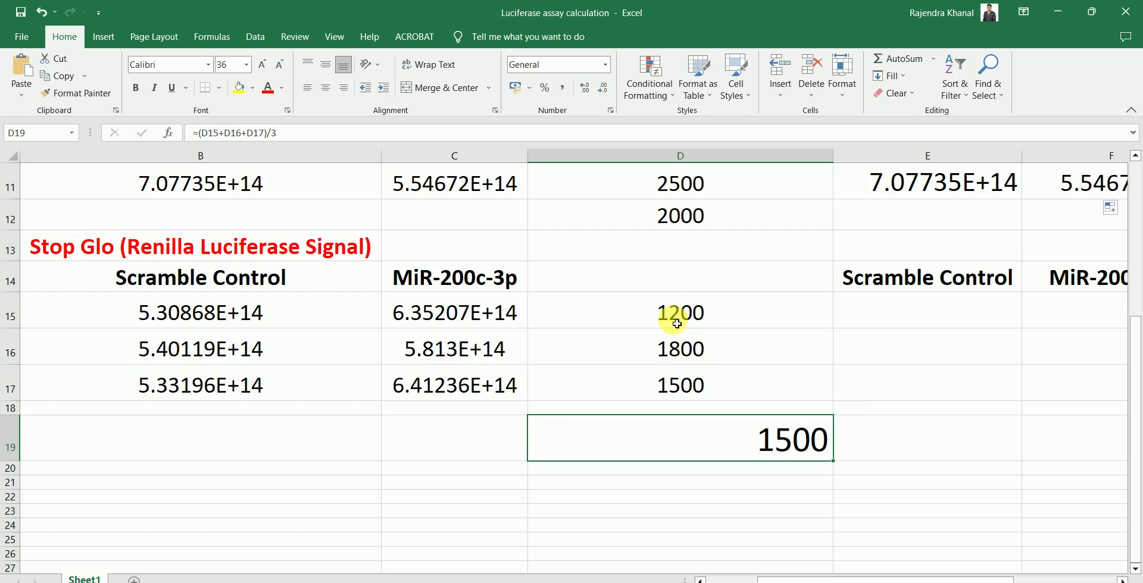
key(BackSpace)
text(=)
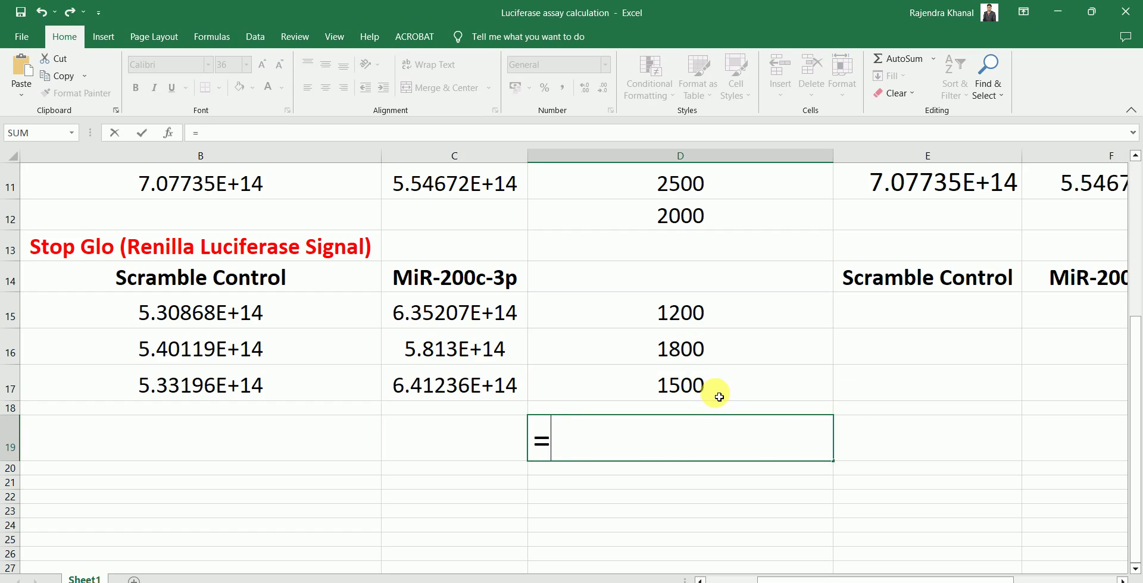
text(()
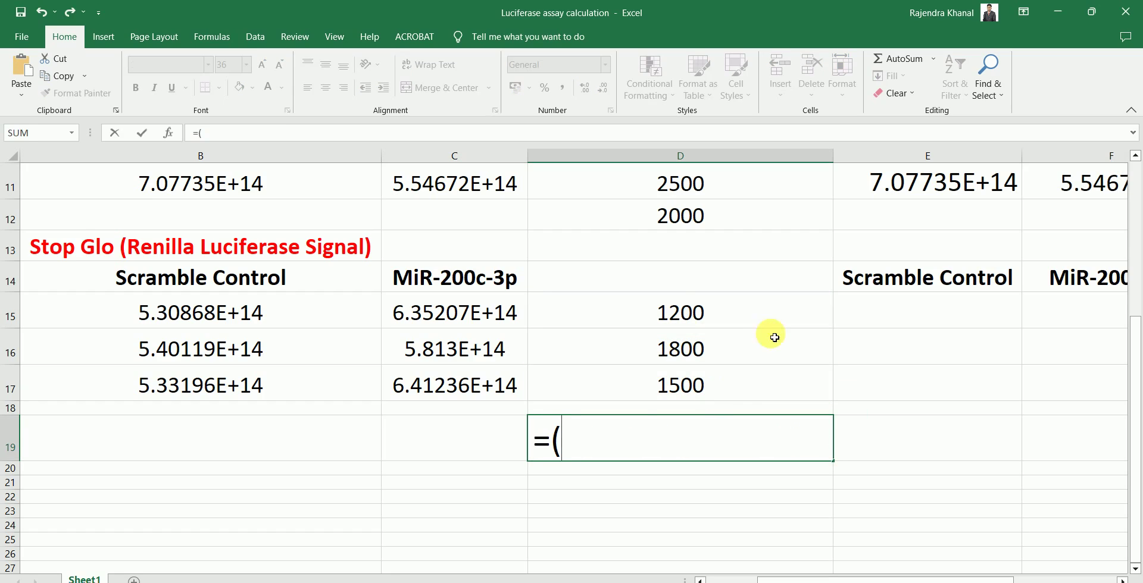
click(682, 310)
text(+)
click(682, 349)
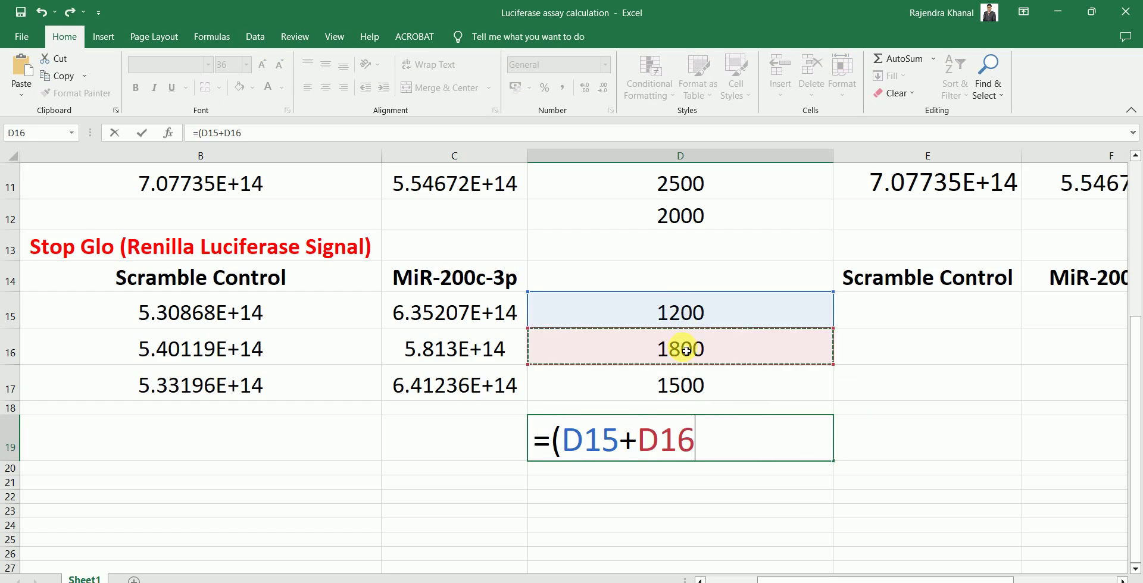
text(+)
click(700, 386)
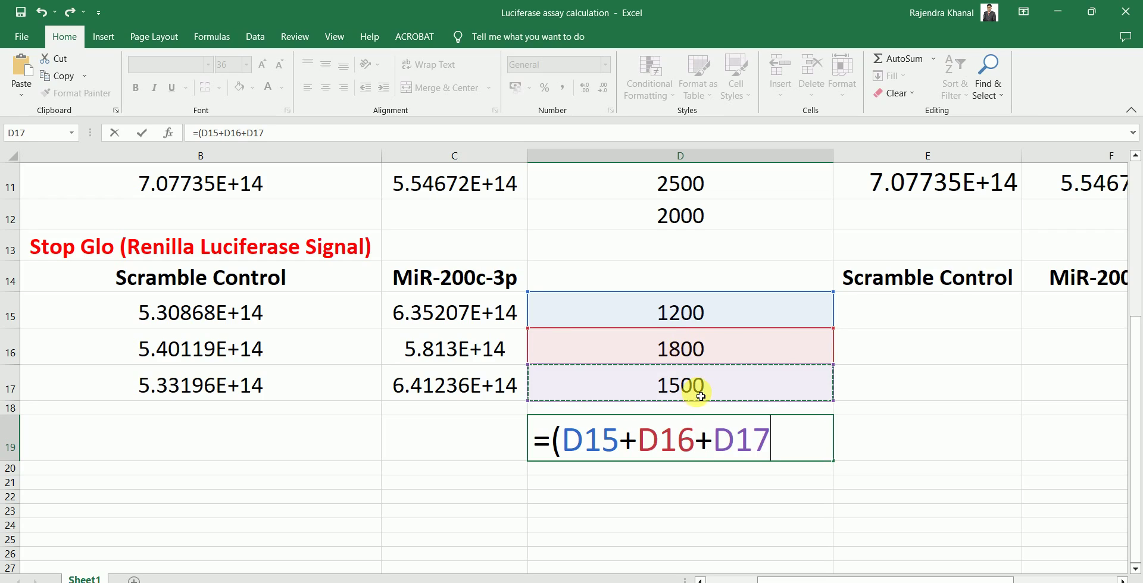
text()/)
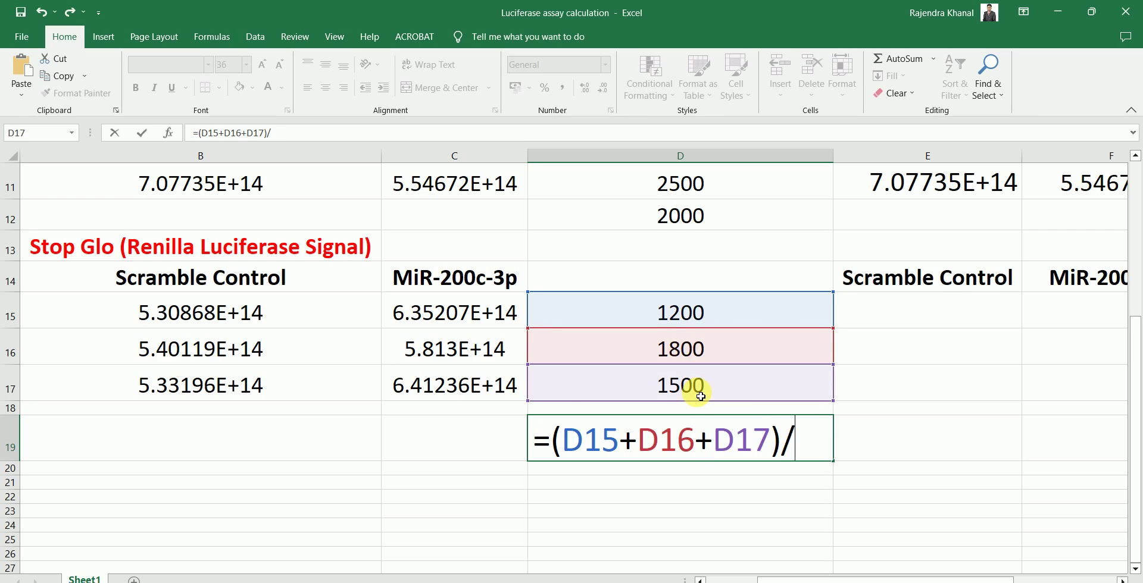
text(3)
key(Return)
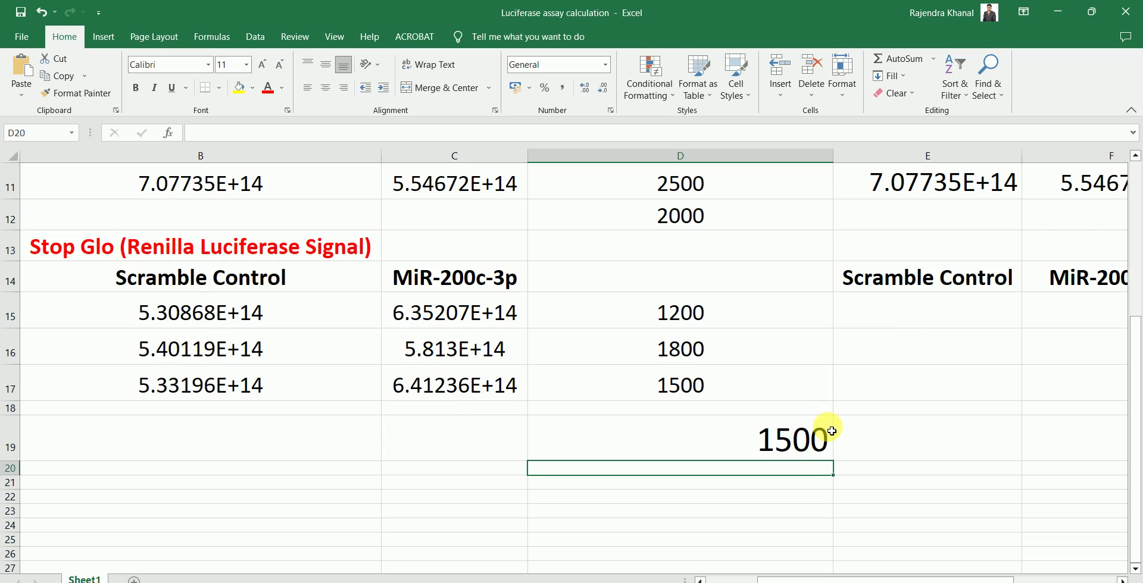
Background-correct the Renilla Scramble Control readings by entering =B15-1500 in E15 and filling it down to E17
click(881, 318)
text(=)
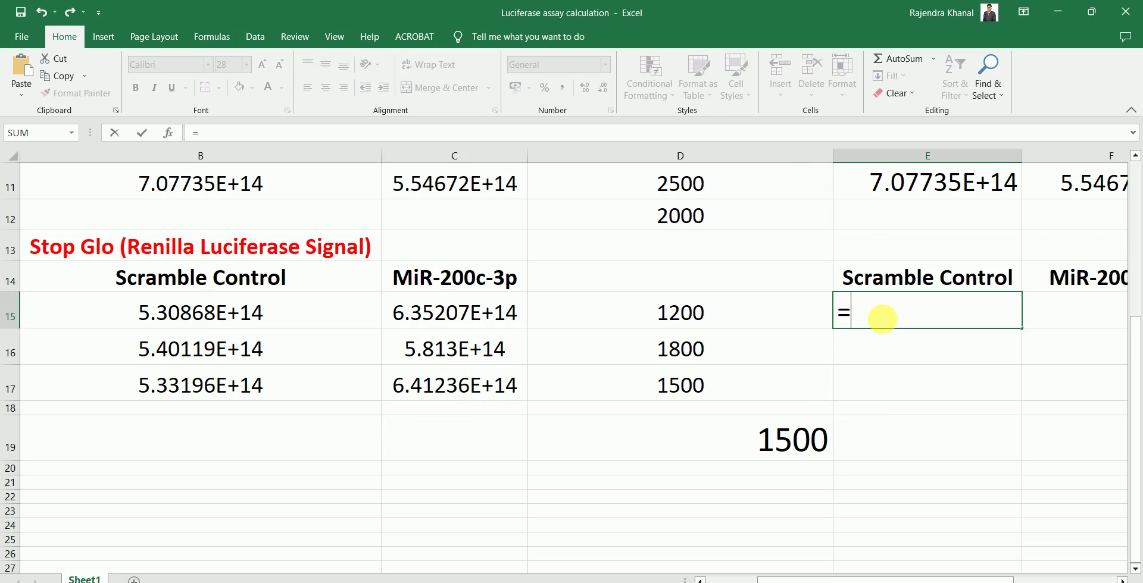
click(225, 312)
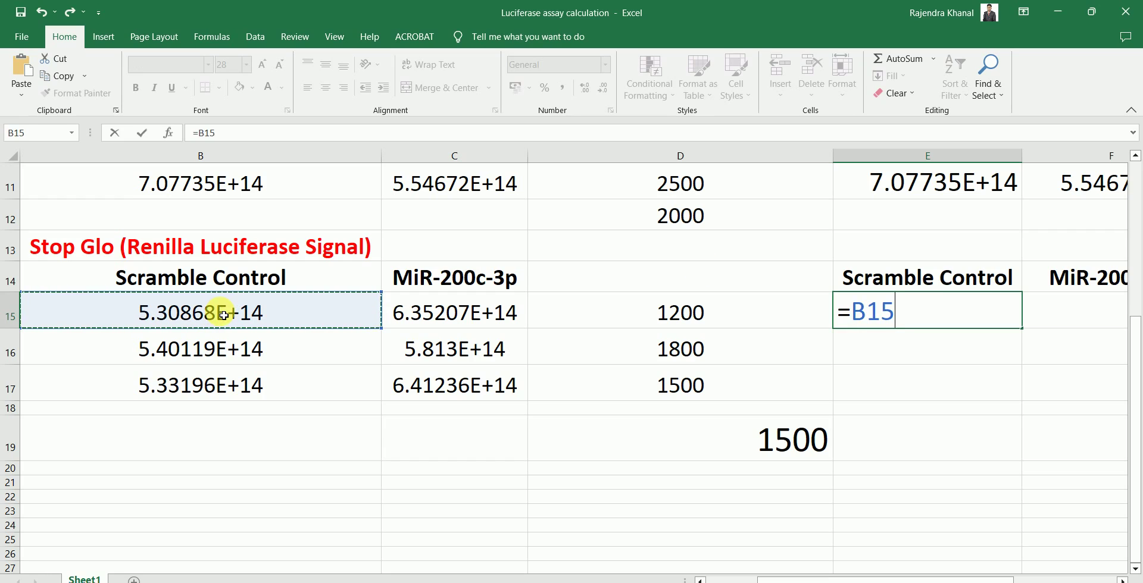
text(-1500)
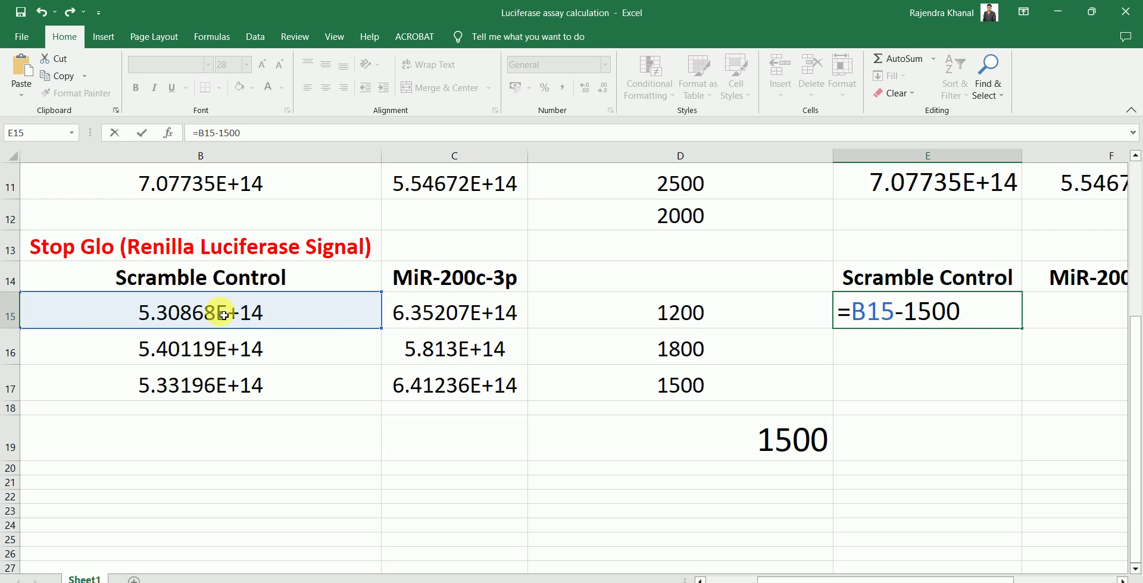
key(Return)
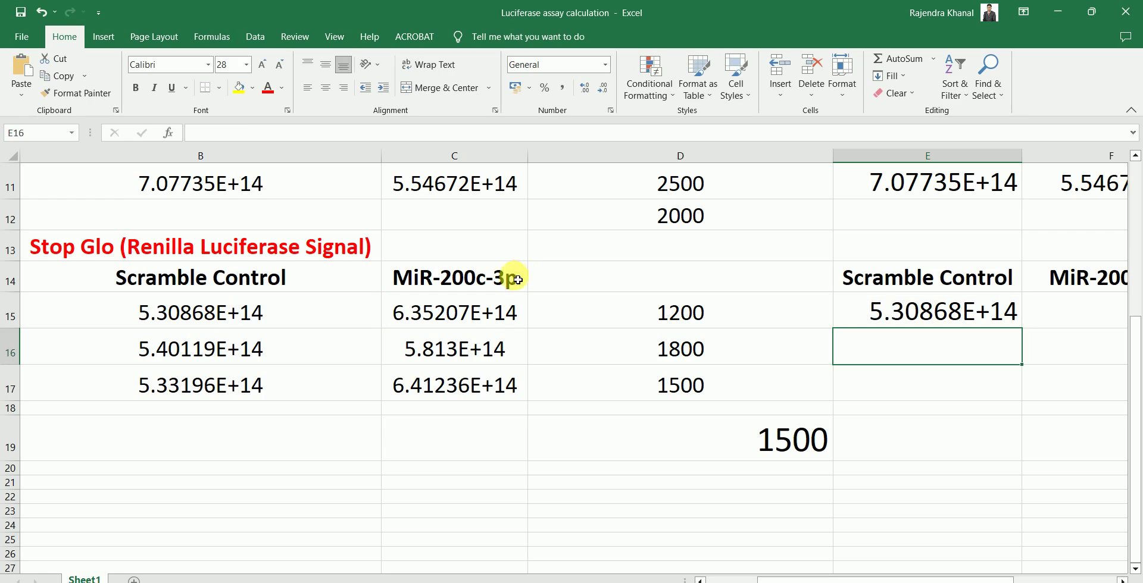
click(947, 311)
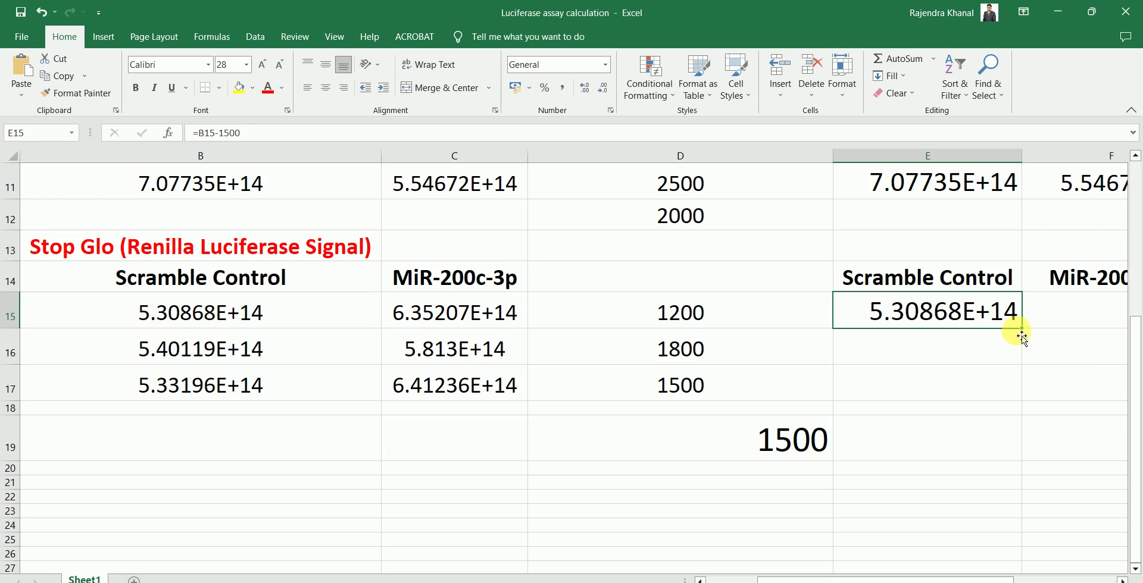
drag(1025, 336, 1020, 392)
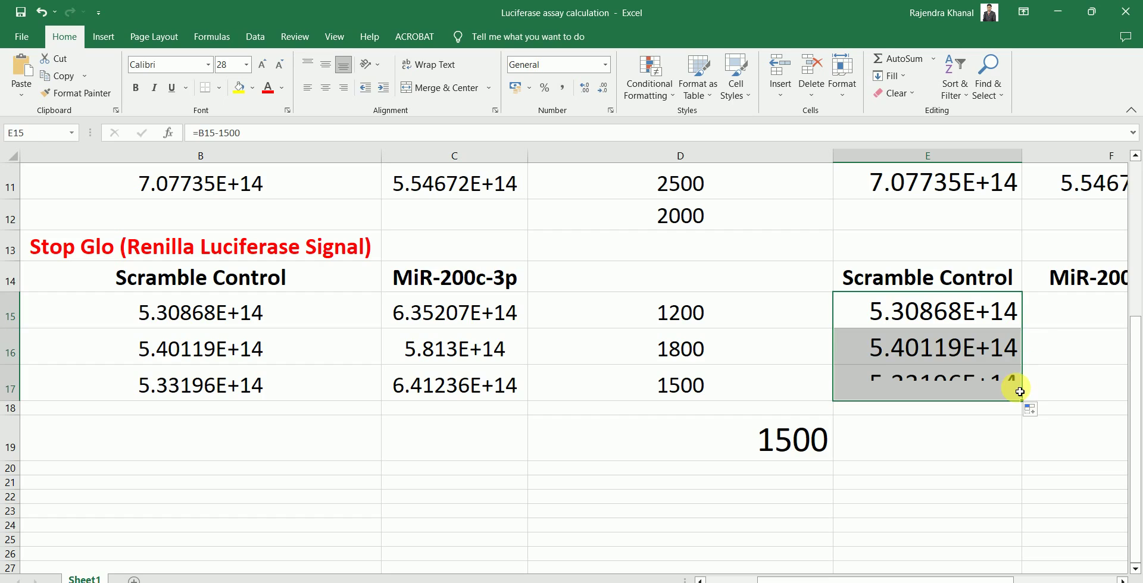
click(932, 438)
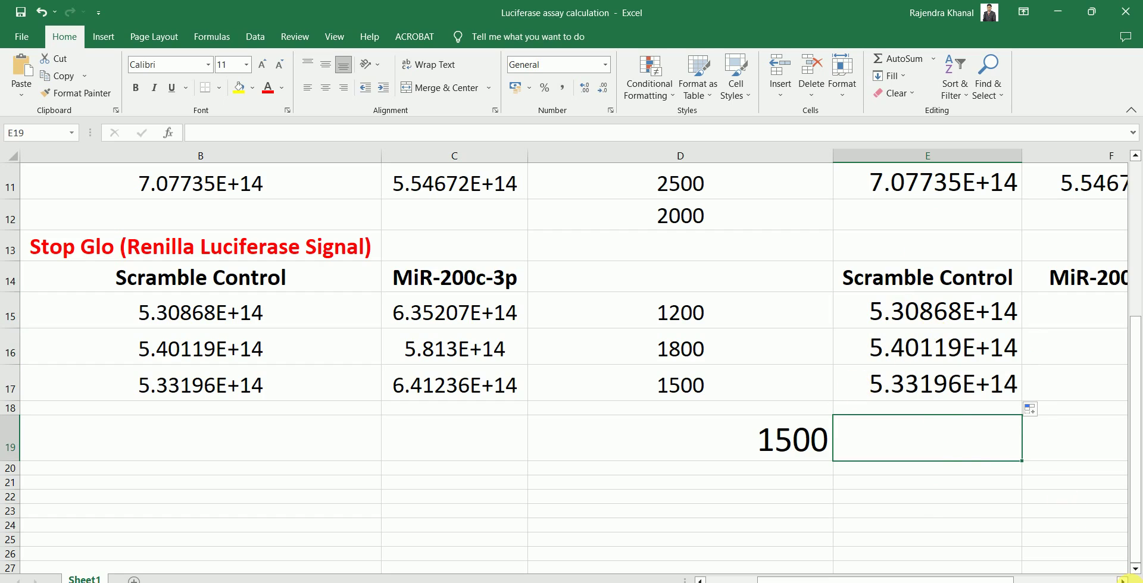
Fill the corrected Renilla MiR-200c-3p column by entering =C15-2000 in F15 and filling it down to F17
click(1122, 579)
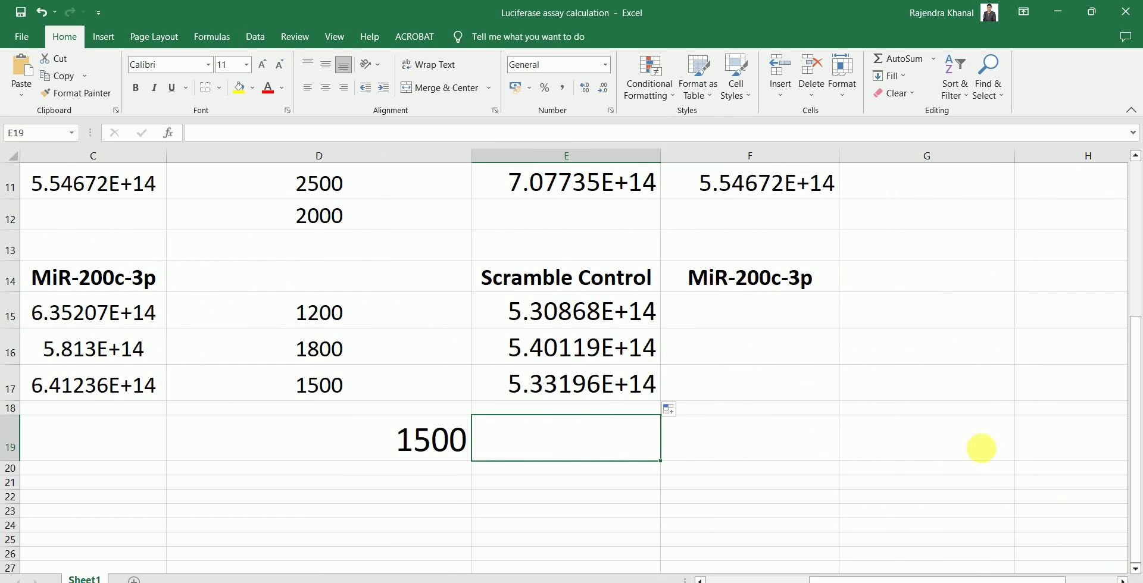
click(727, 317)
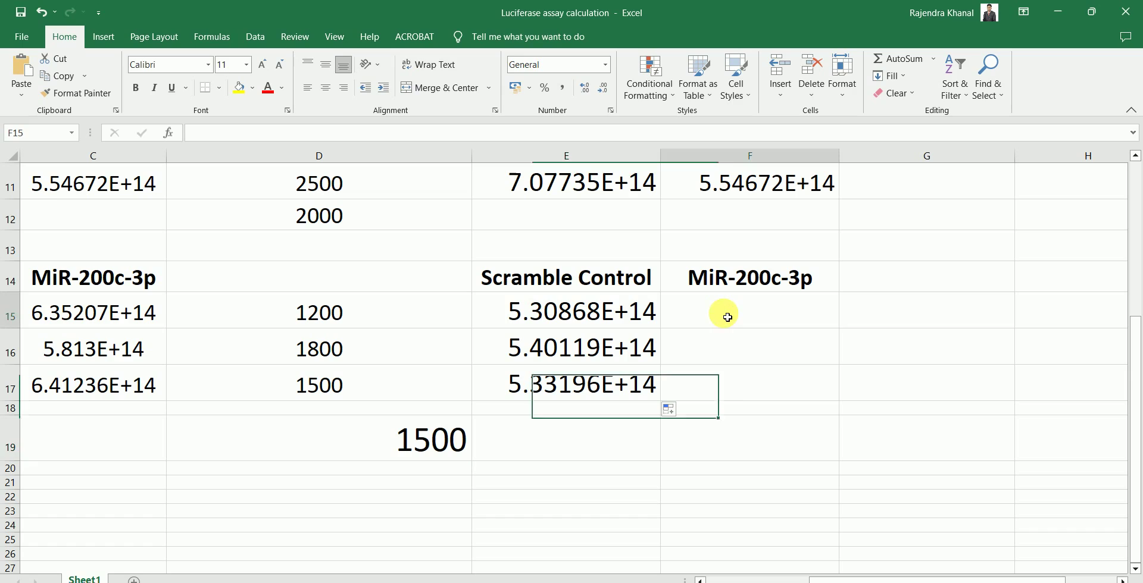
text(=)
click(68, 311)
key(Return)
click(726, 304)
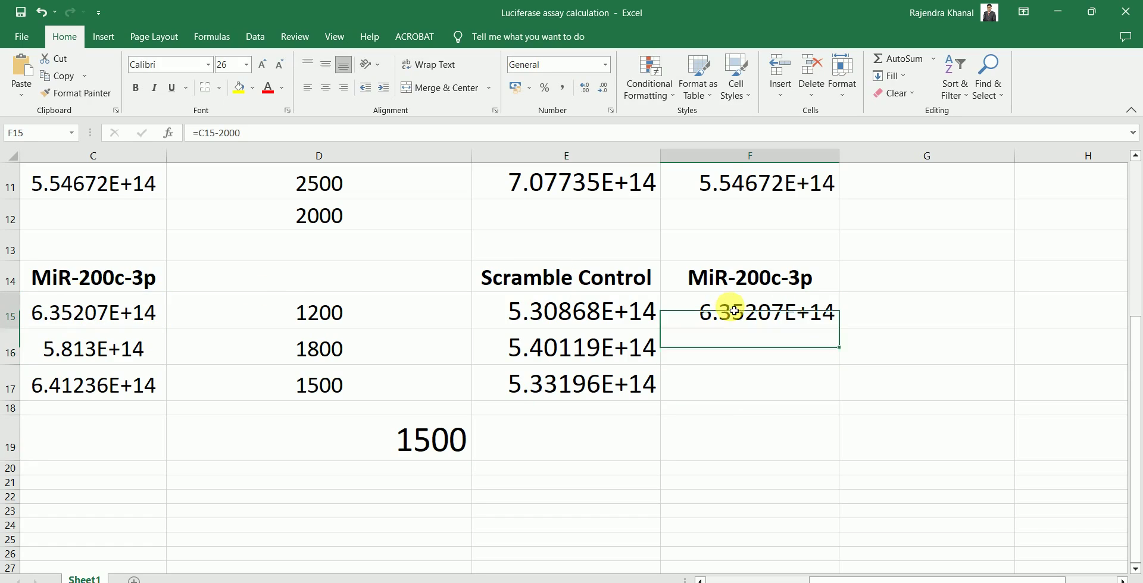
drag(842, 331, 840, 394)
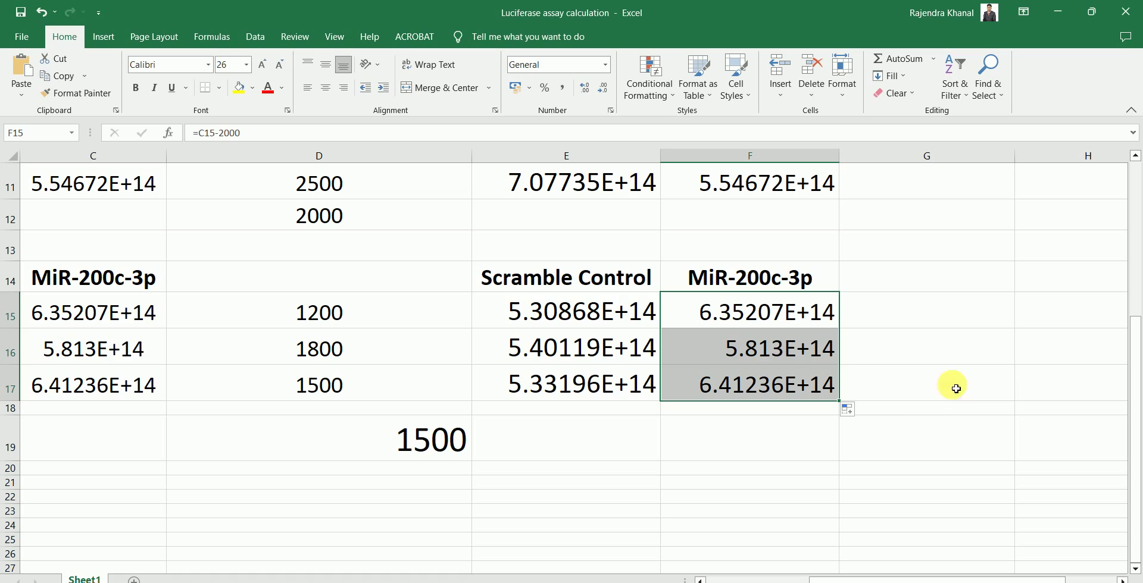
Calculate the Scramble Firefly/Renilla ratios by entering =E9/E15 in G9 and filling it down to G11
click(1135, 159)
click(1135, 160)
click(1136, 159)
click(1136, 160)
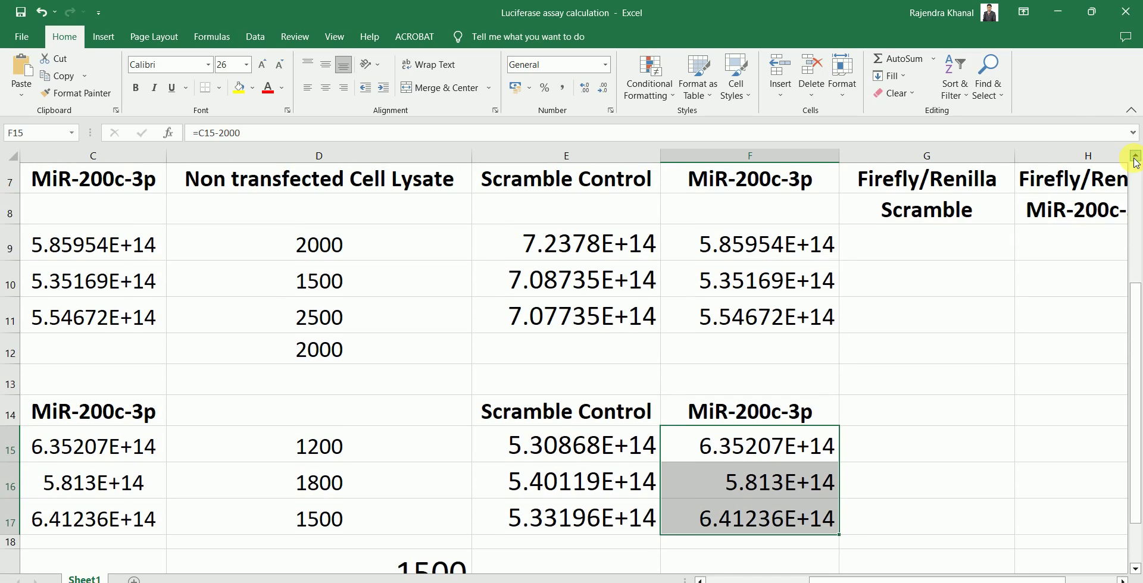
click(1135, 160)
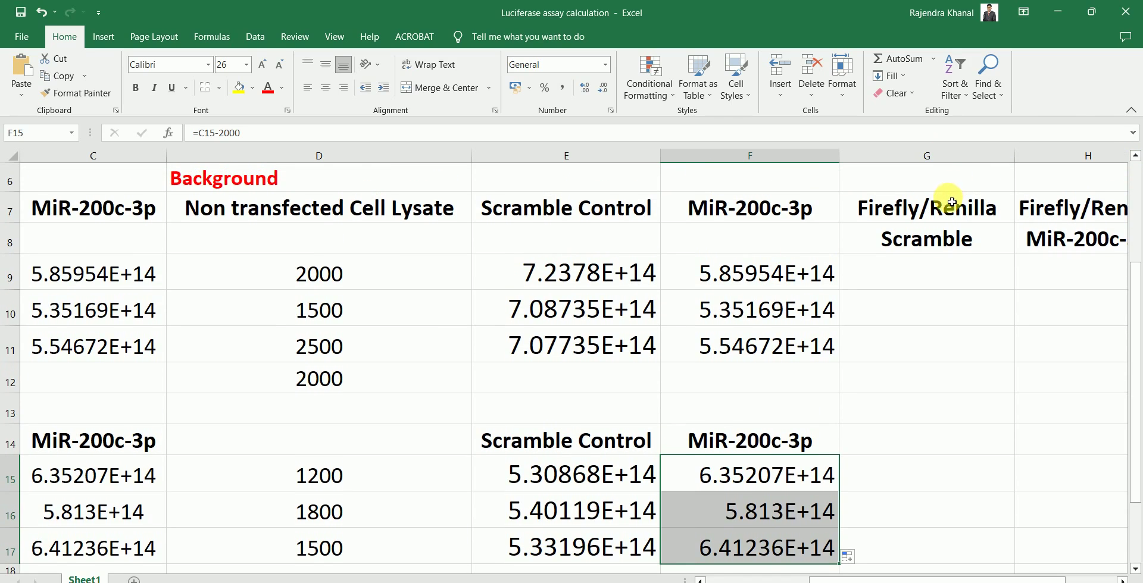
click(916, 282)
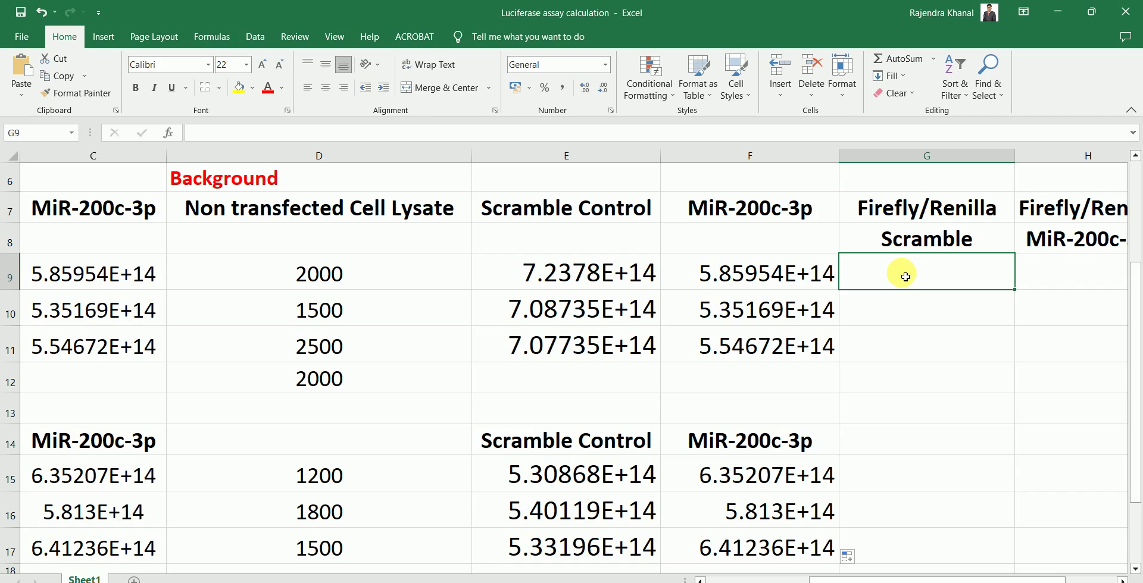
text(=)
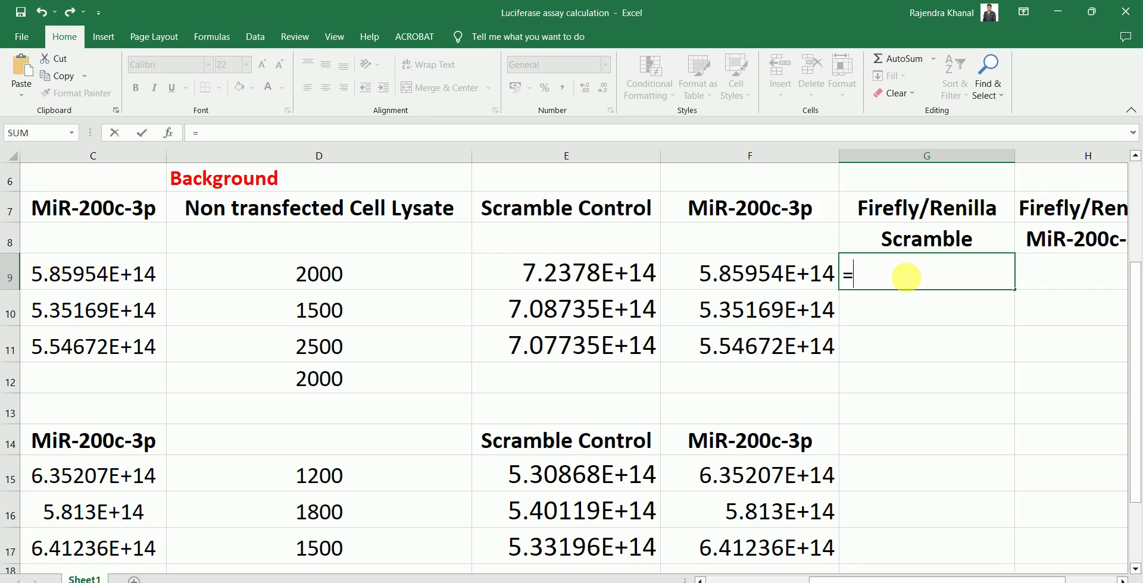
click(568, 277)
text(/)
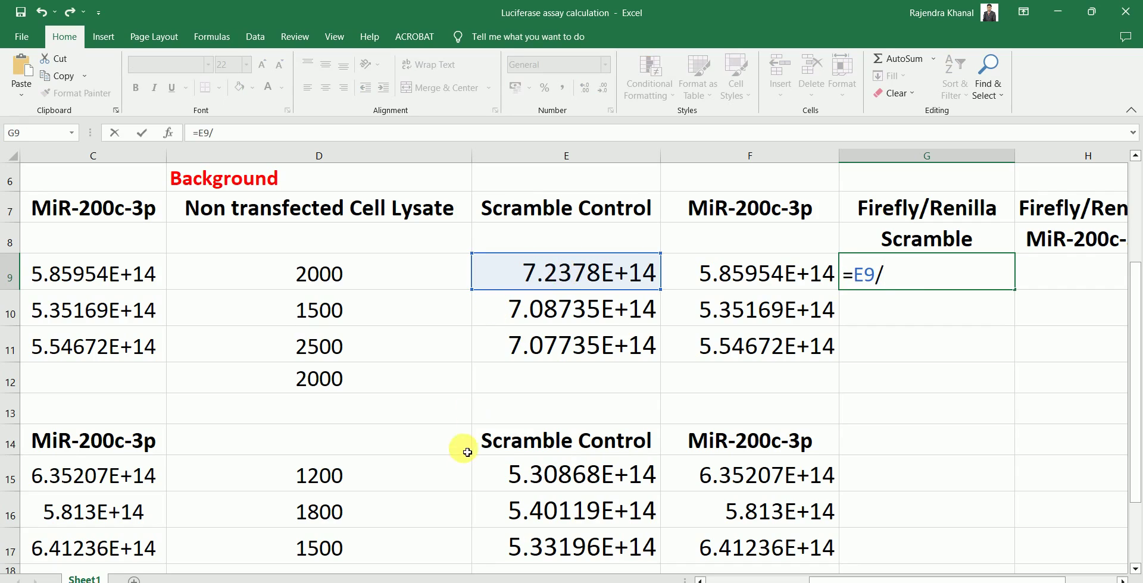
click(551, 482)
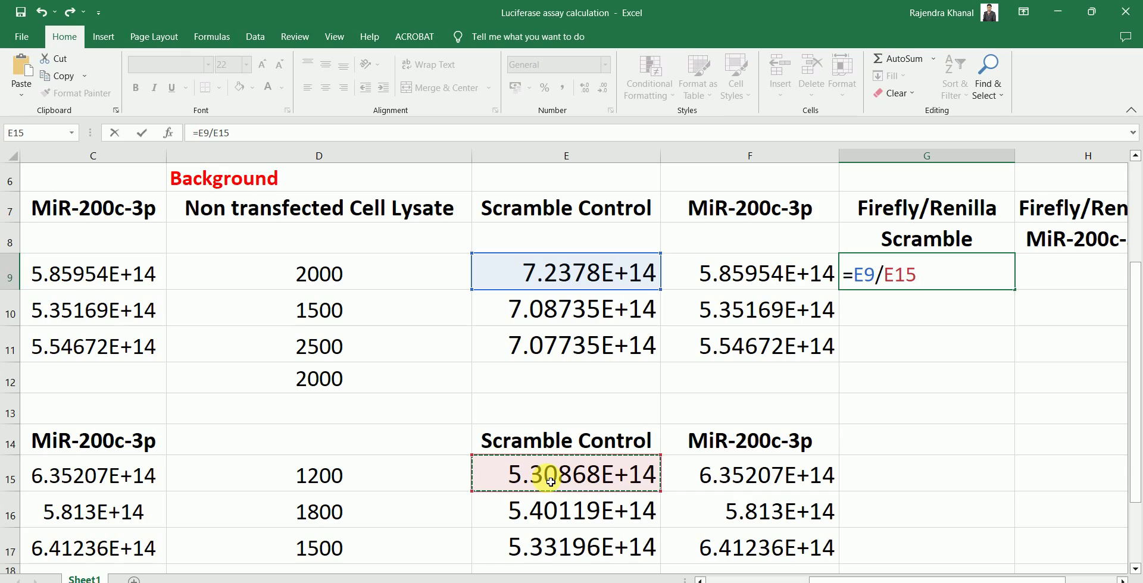
key(Return)
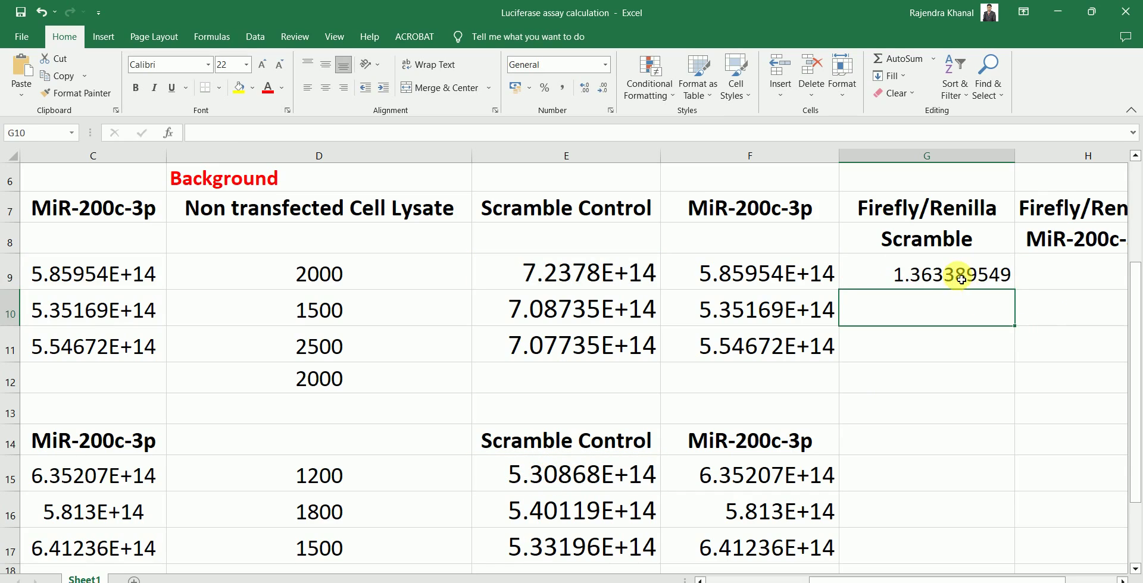
click(1003, 287)
drag(1017, 294, 1018, 362)
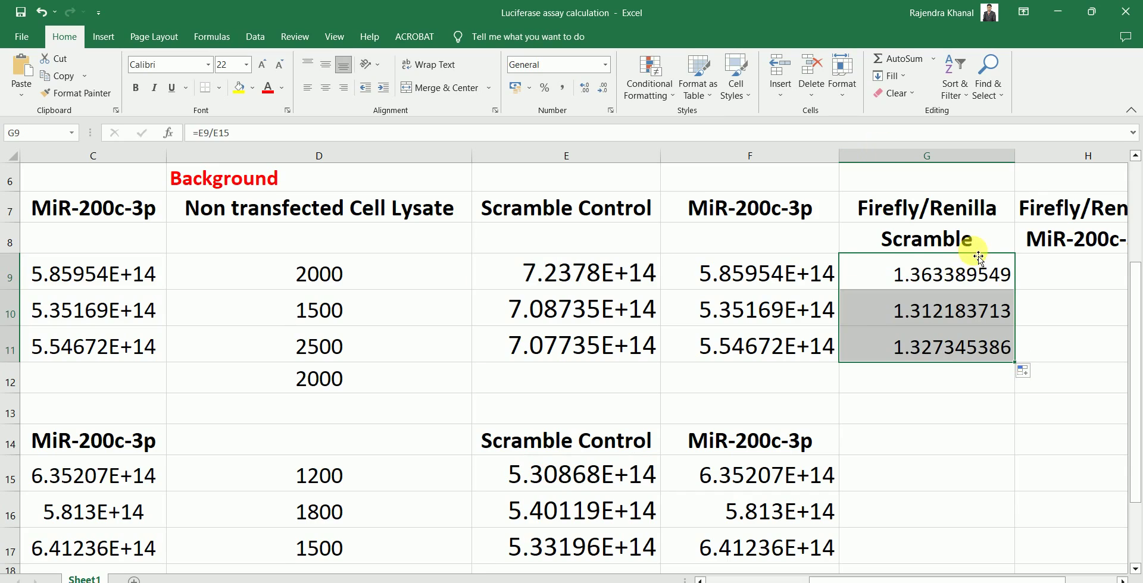
Calculate the MiR-200c-3p Firefly/Renilla ratios by entering =F9/F15 in H9 and filling it down to H11
click(1063, 275)
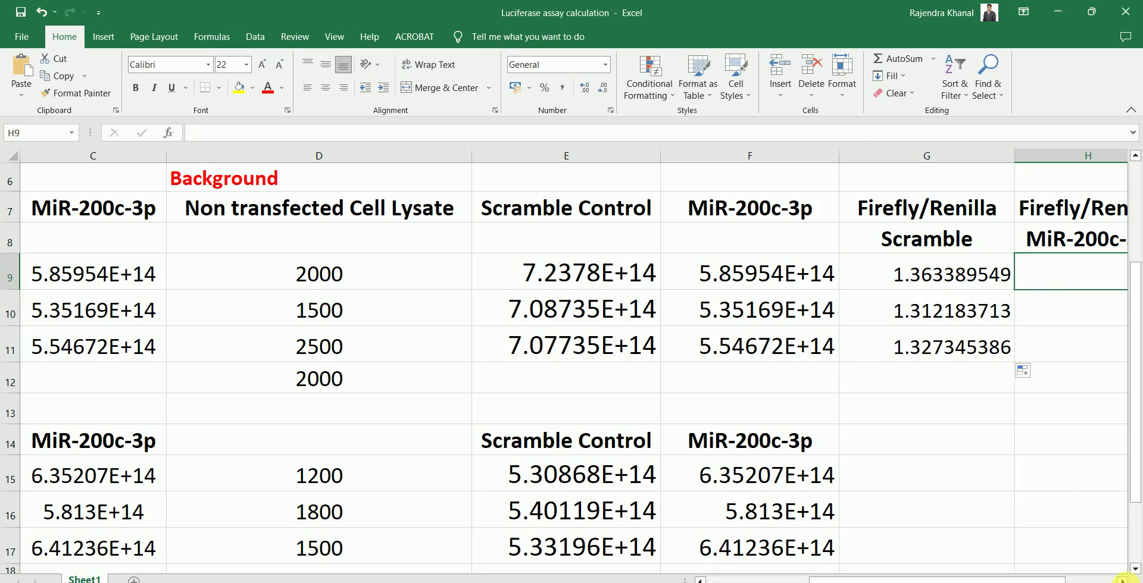
click(1120, 579)
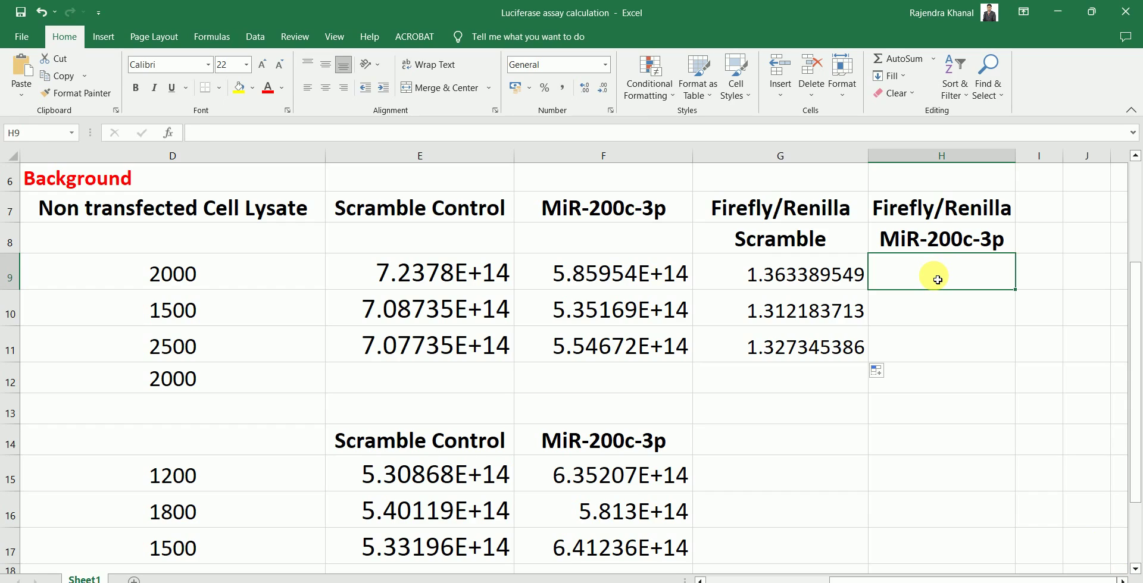
text(=)
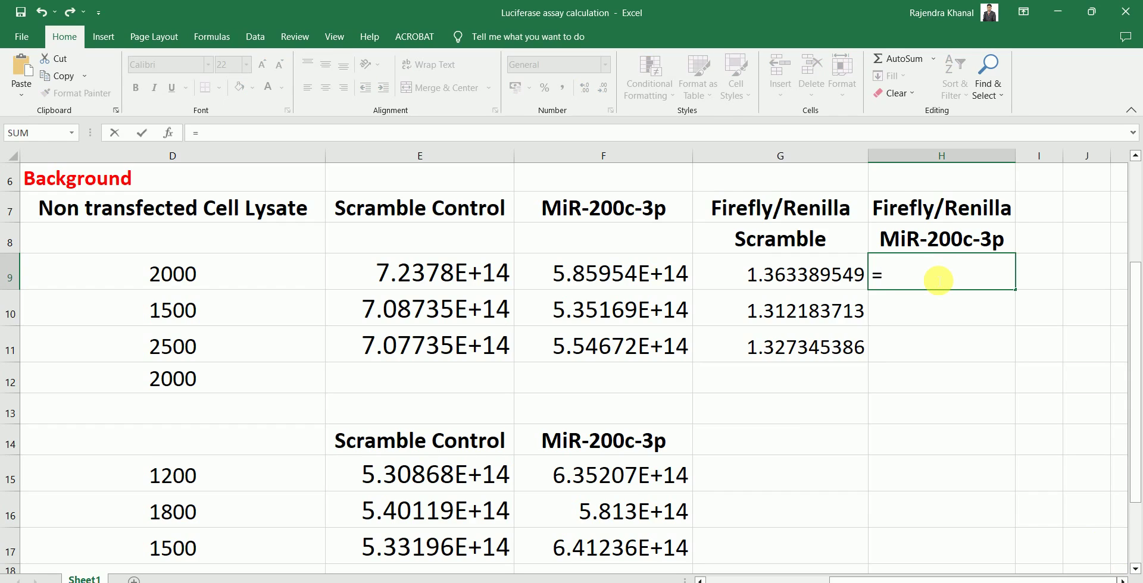
click(585, 278)
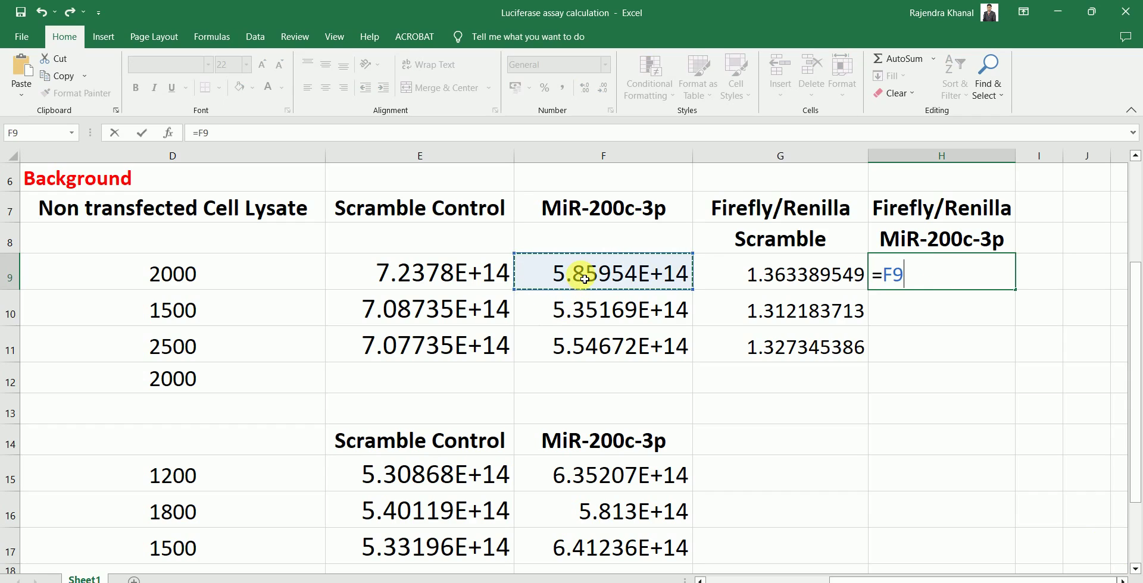
text(/)
click(581, 478)
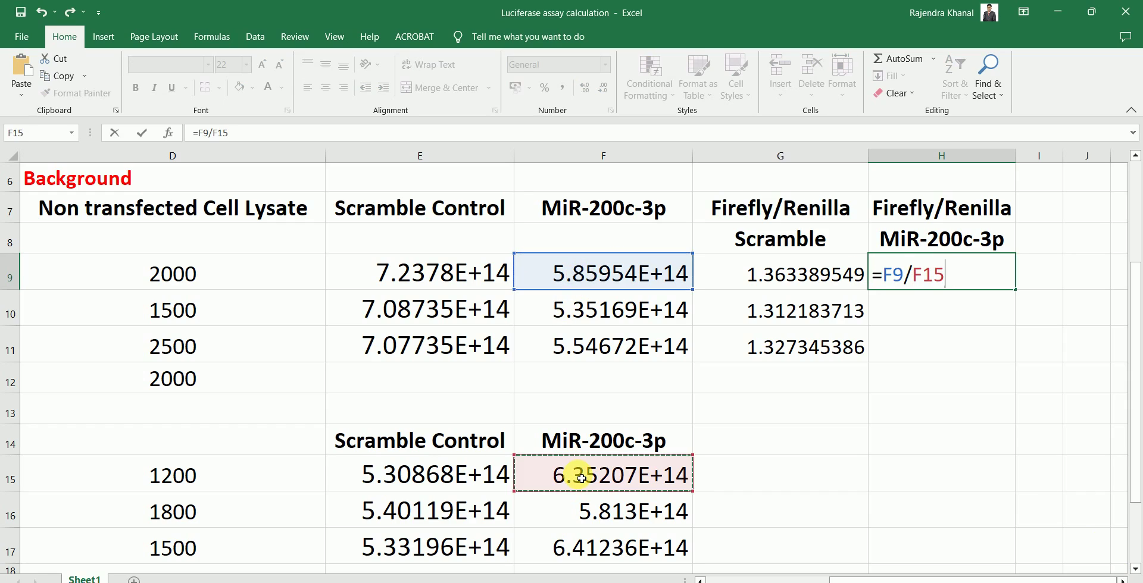
key(Return)
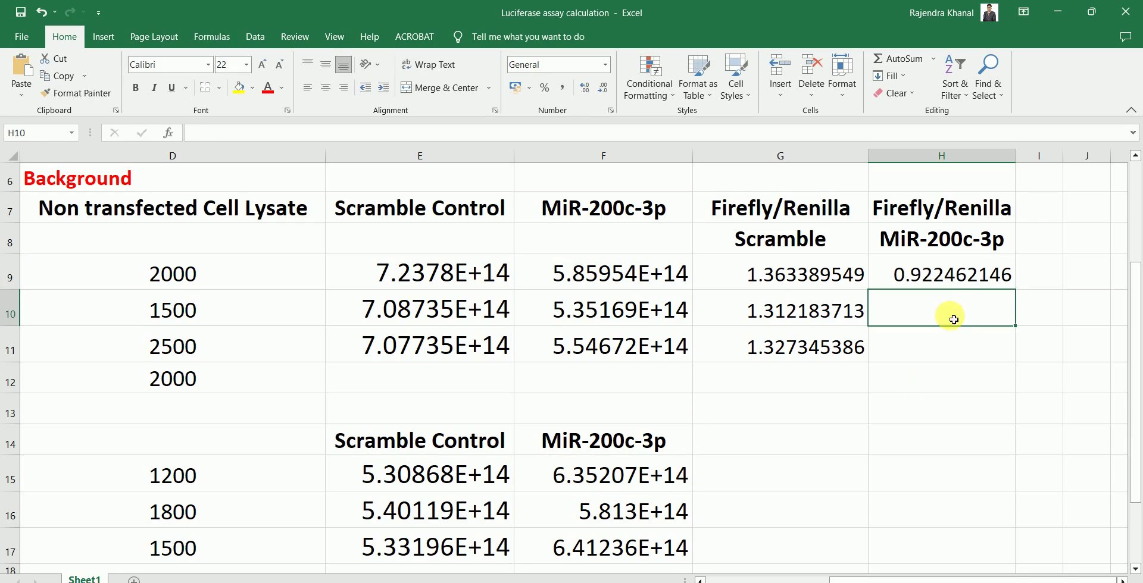
click(948, 275)
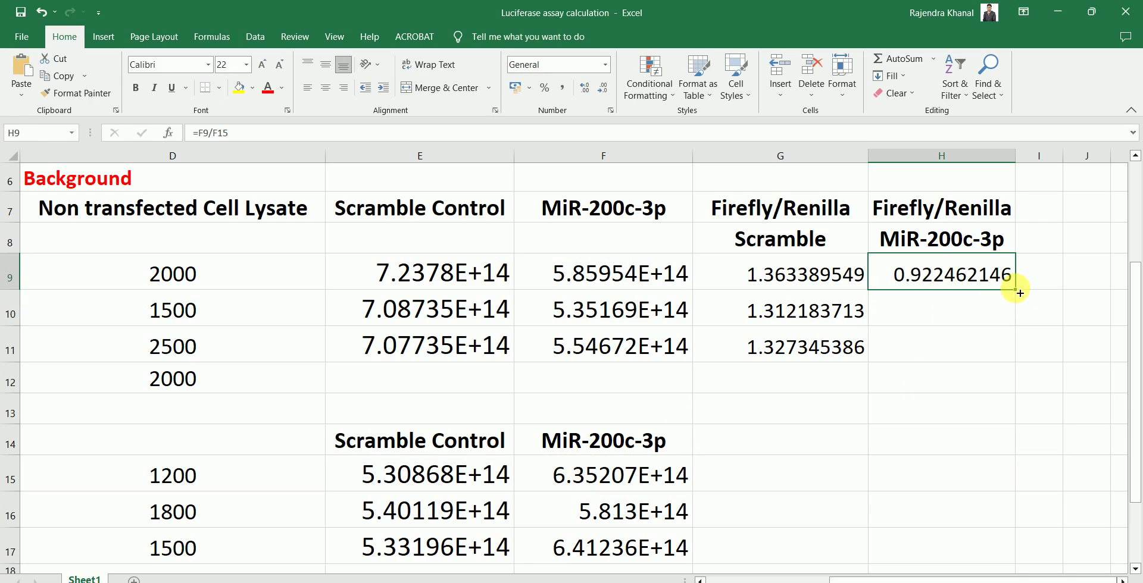
drag(1016, 291, 1005, 359)
click(1002, 372)
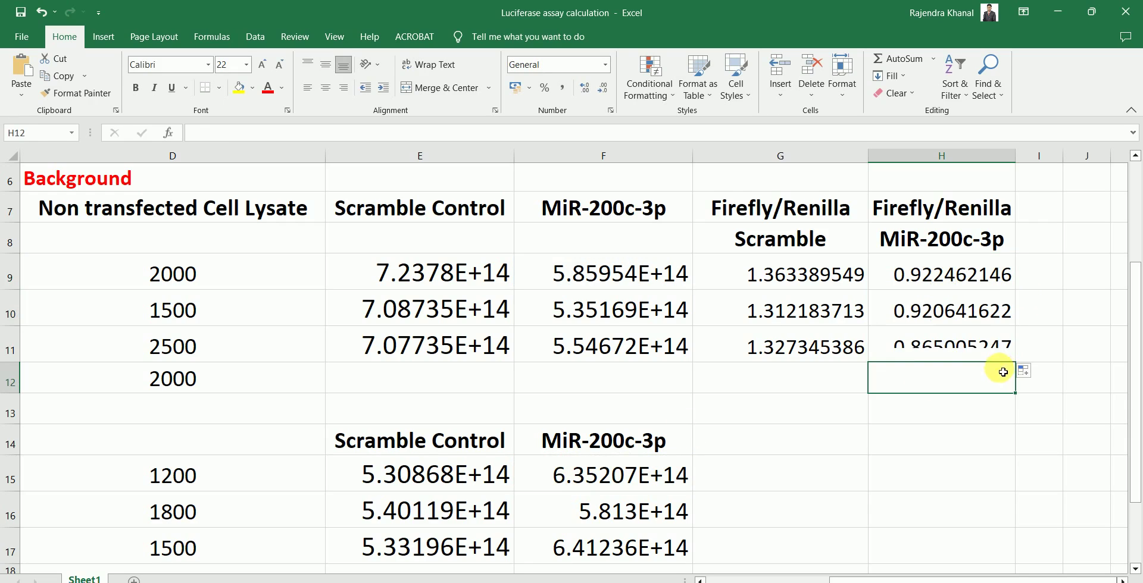
click(891, 463)
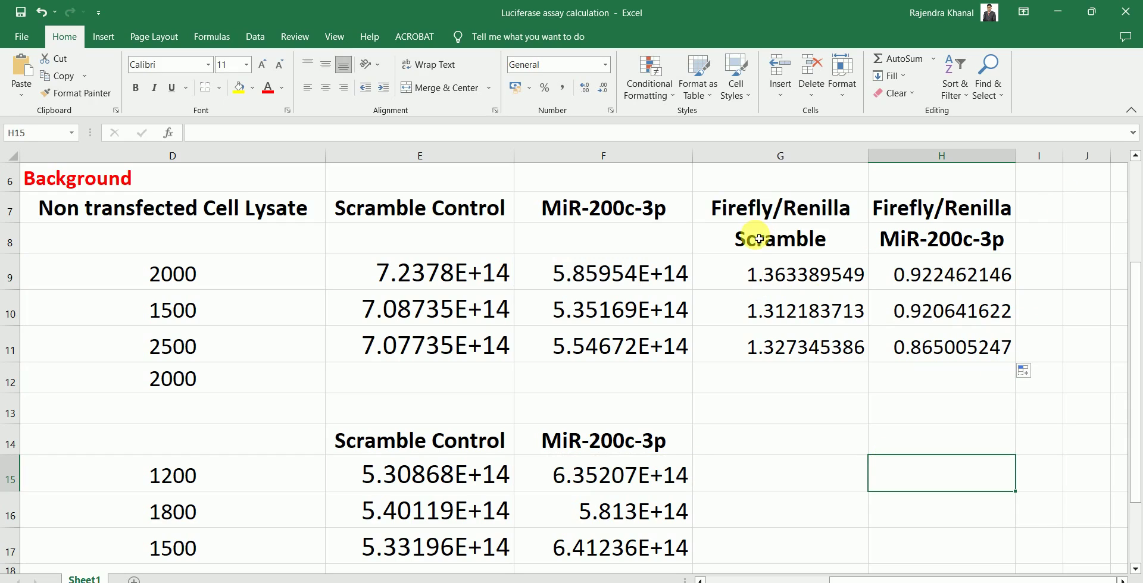
Insert a 2-D clustered column chart of the ratios in G8:H11 and move it to just below the ratio columns
drag(759, 244, 905, 335)
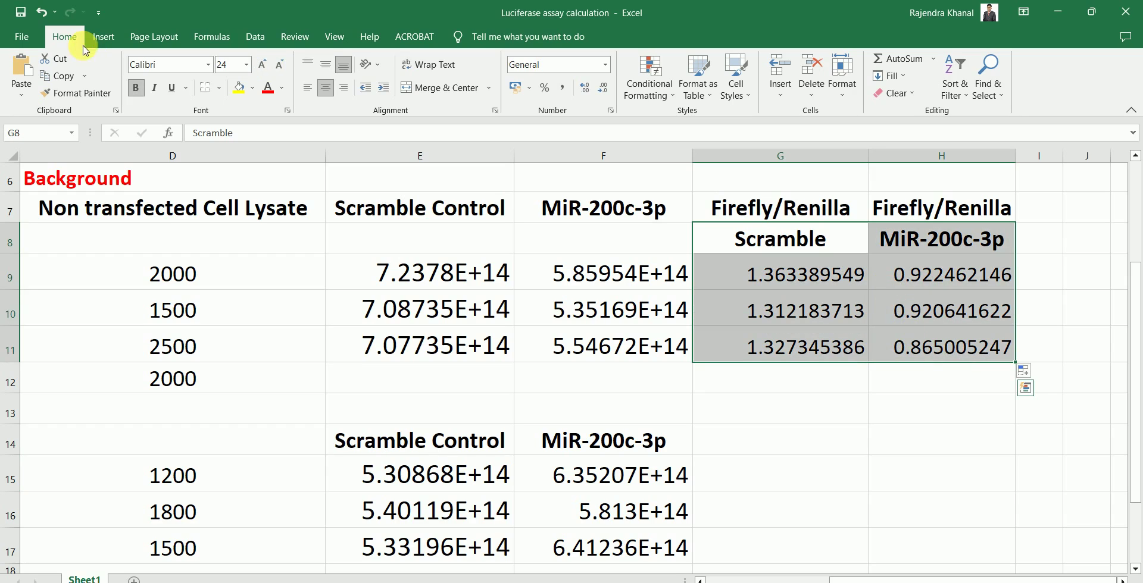
click(102, 35)
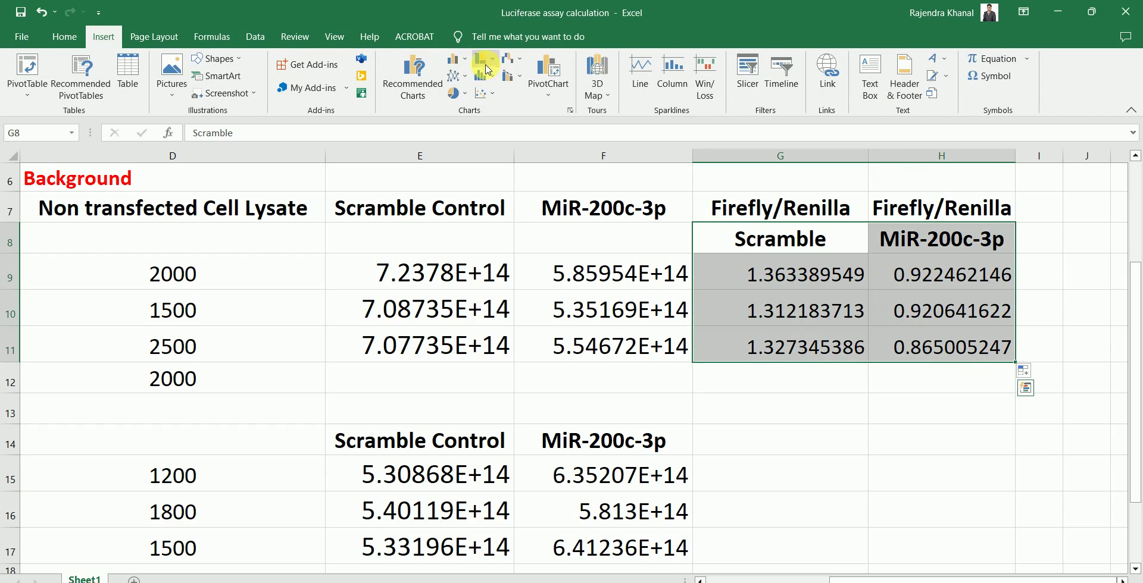
click(461, 60)
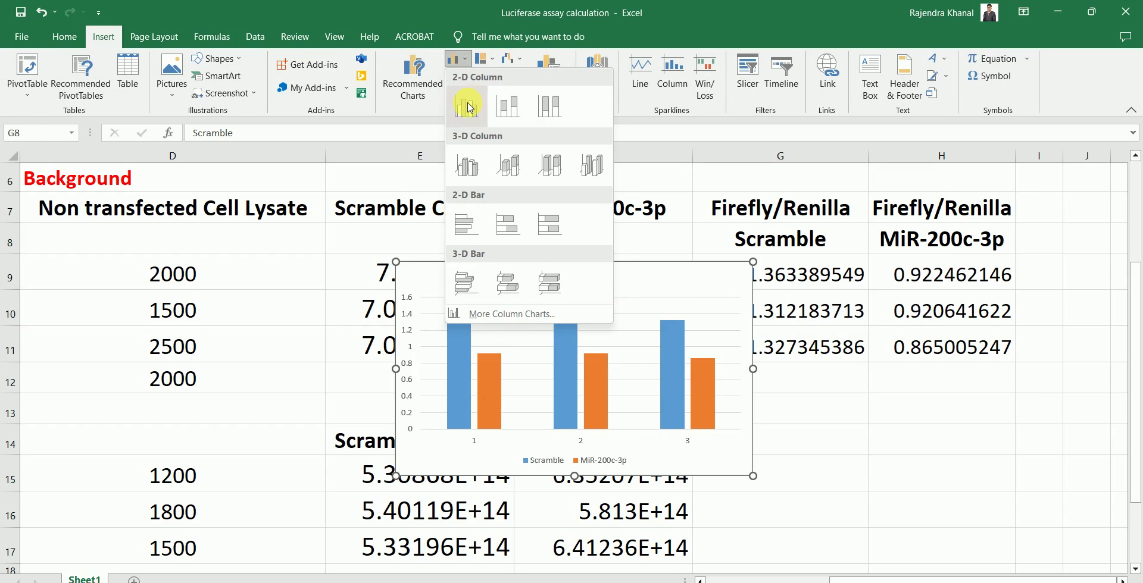
click(470, 102)
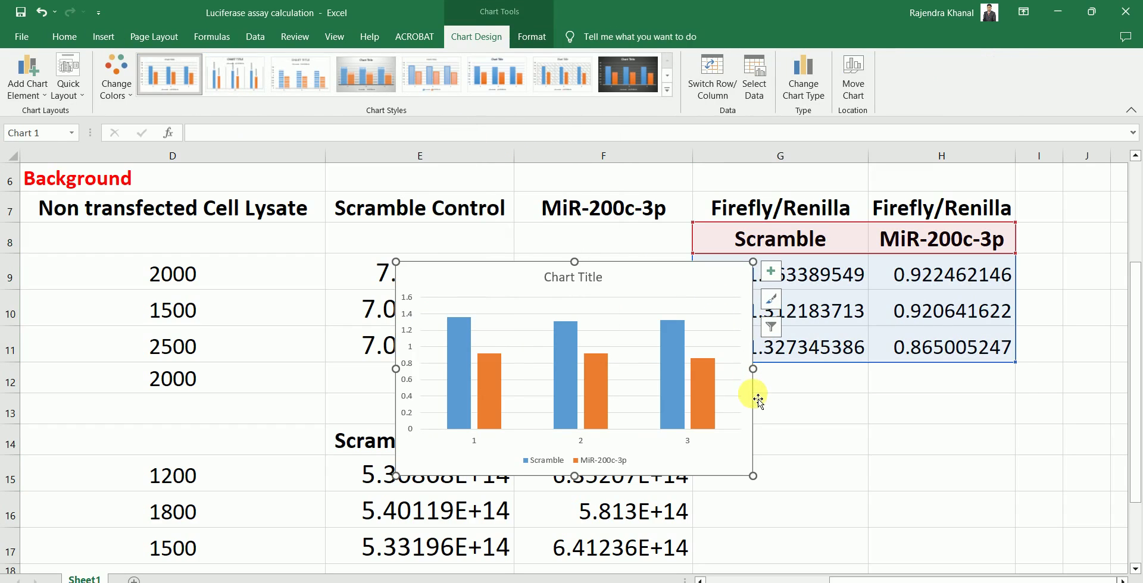
drag(753, 388, 1008, 491)
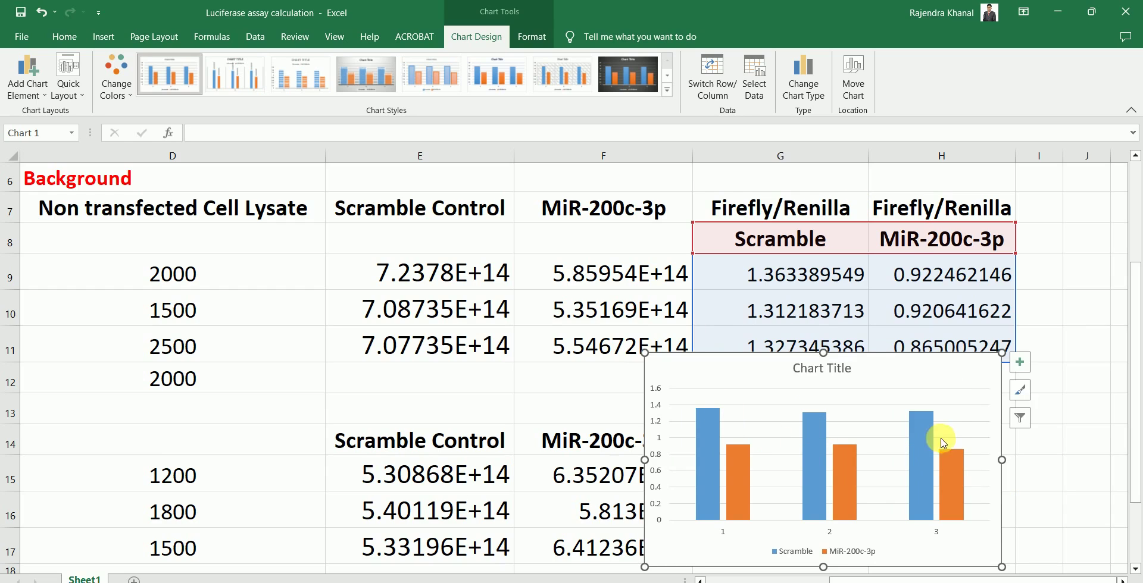
click(932, 392)
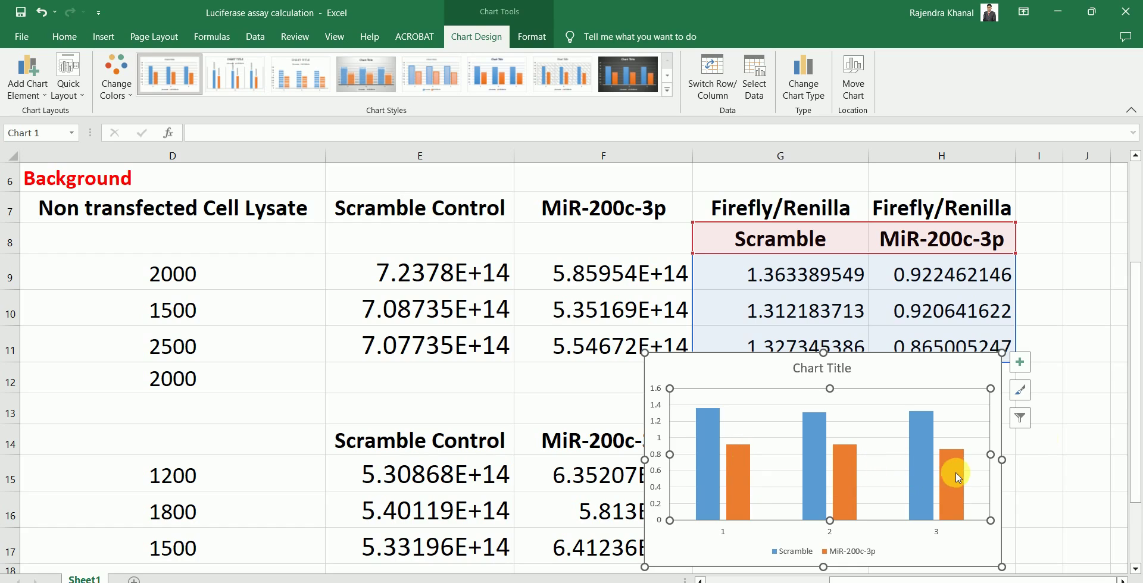
click(1008, 498)
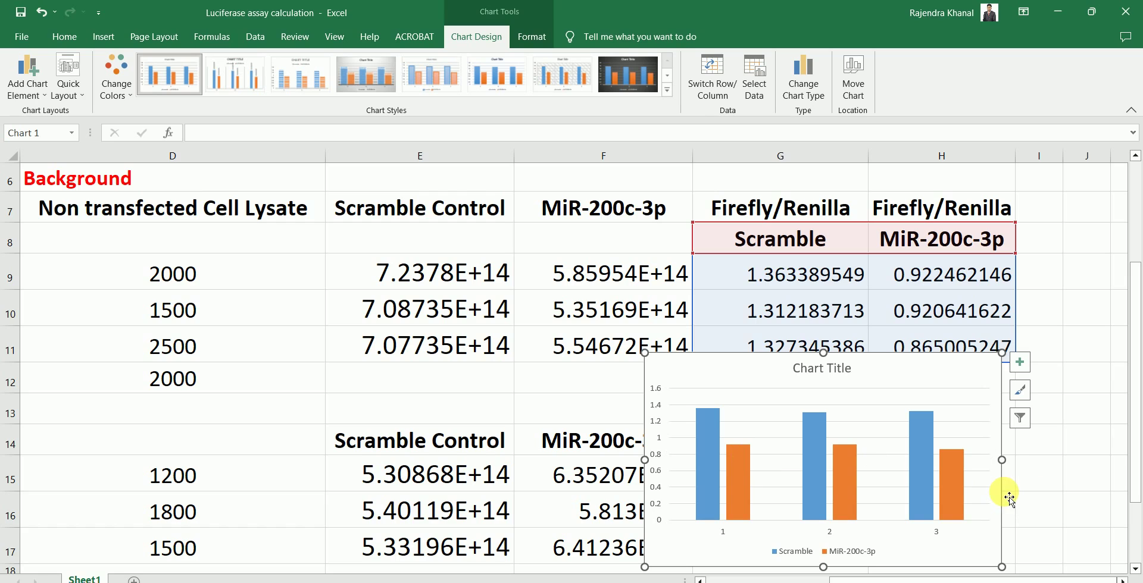
Remove the clustered column chart of the G8:H11 ratios from the worksheet
right_click(1009, 498)
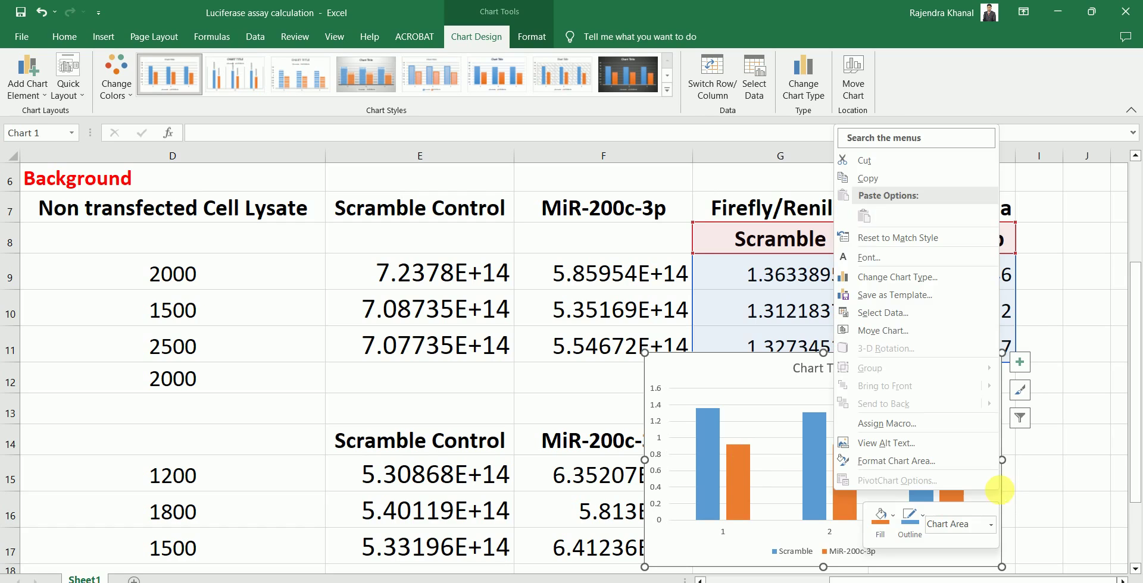
click(887, 170)
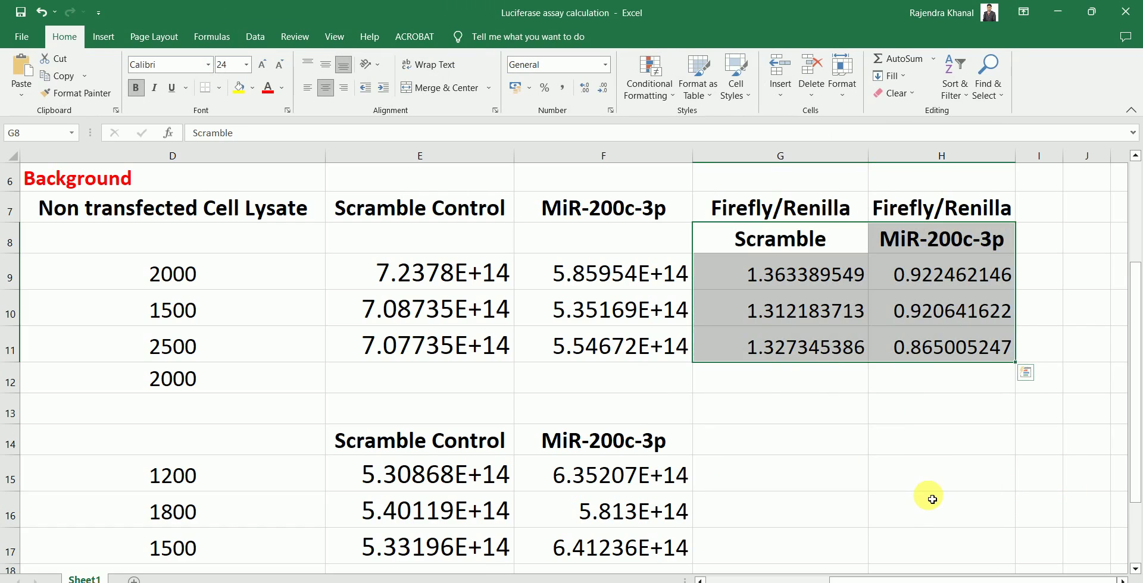
click(1006, 501)
Calculate the average Scramble Firefly/Renilla ratio by entering =(G9+G10+G11)/3 in G13
click(757, 408)
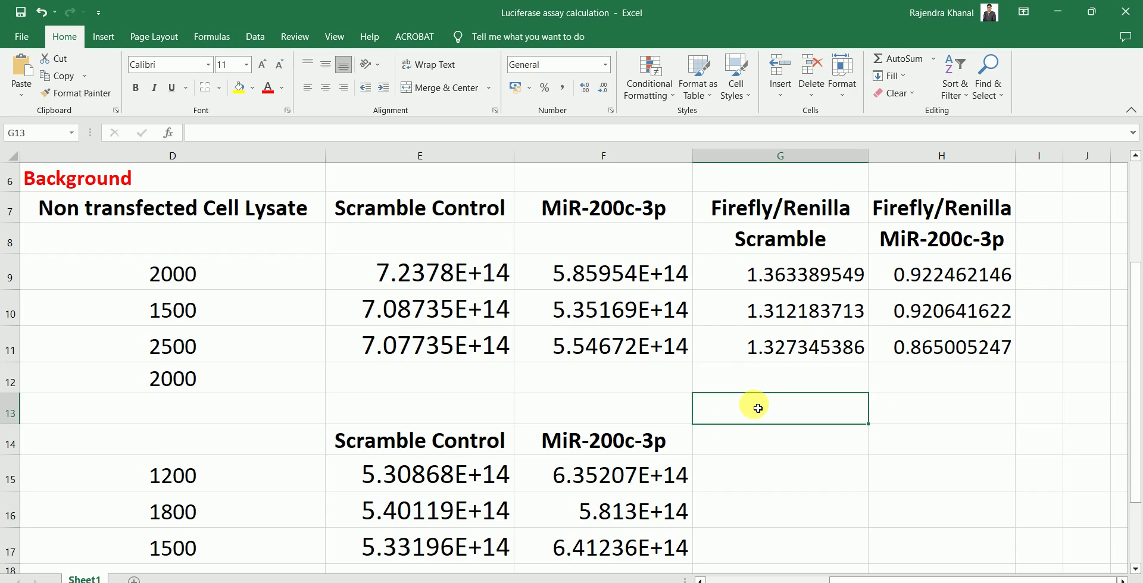
text(=()
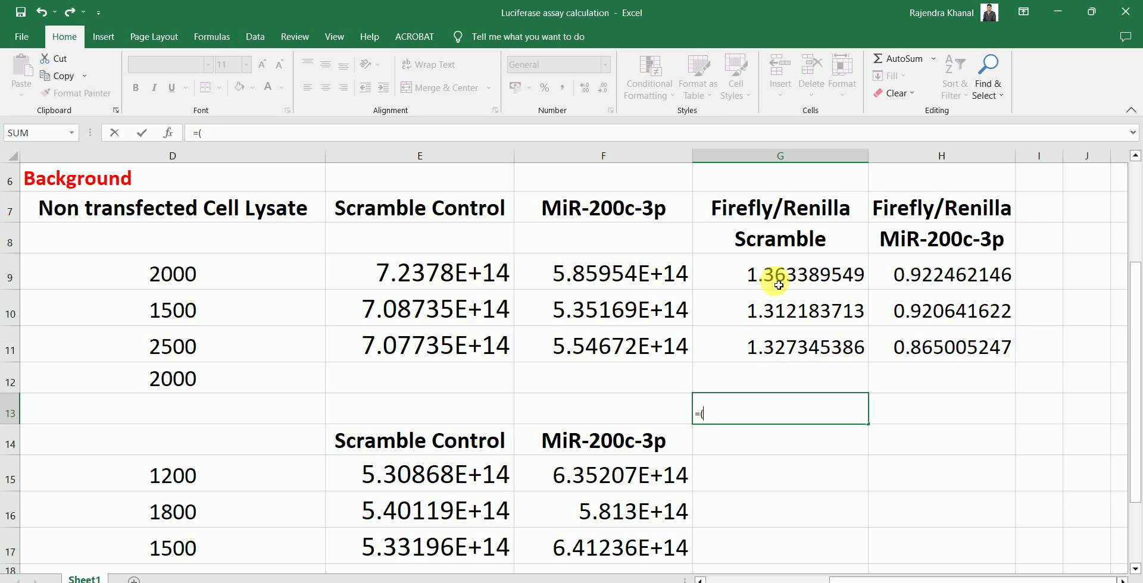
click(778, 281)
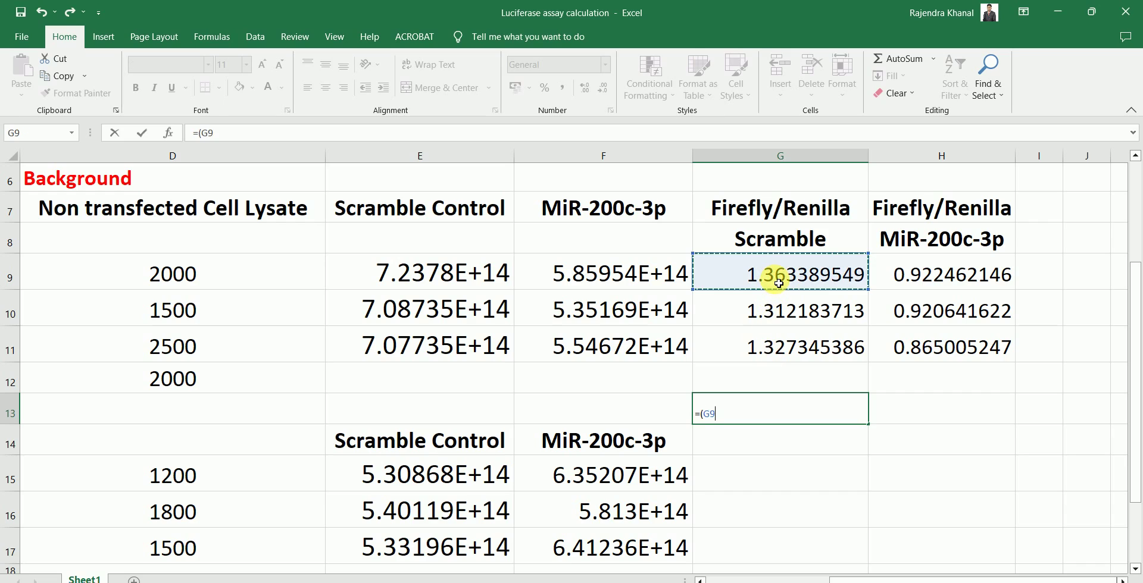
text(+)
click(770, 323)
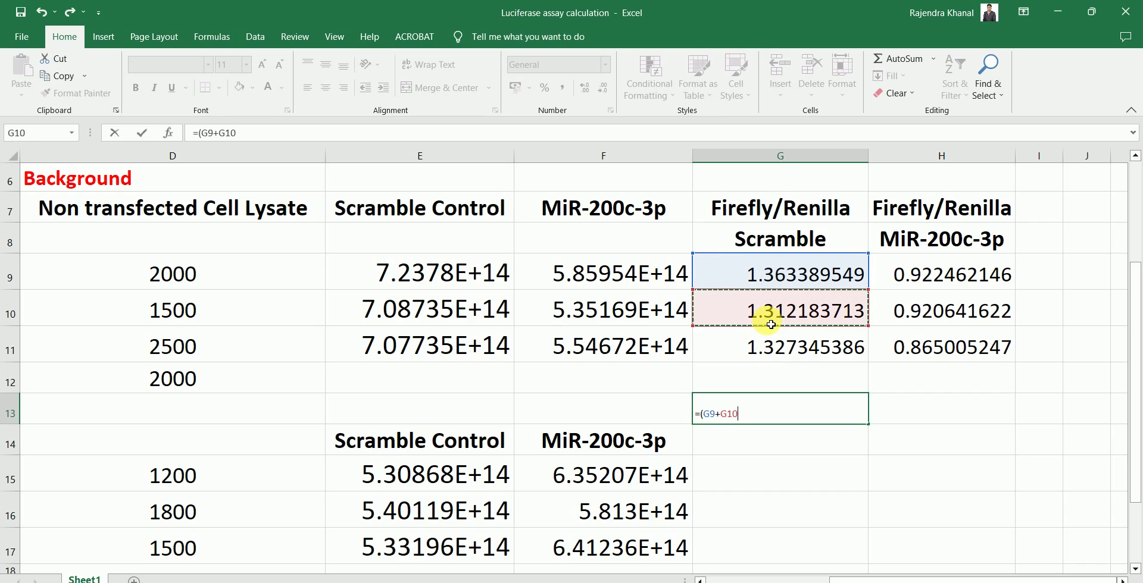
text(+)
click(778, 352)
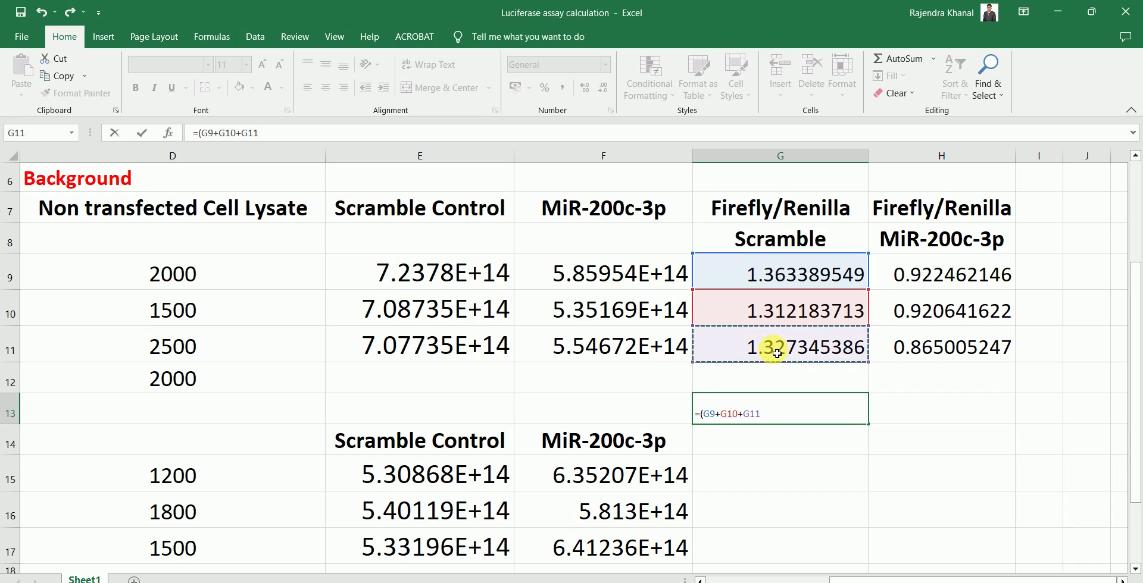
text()/3)
key(Return)
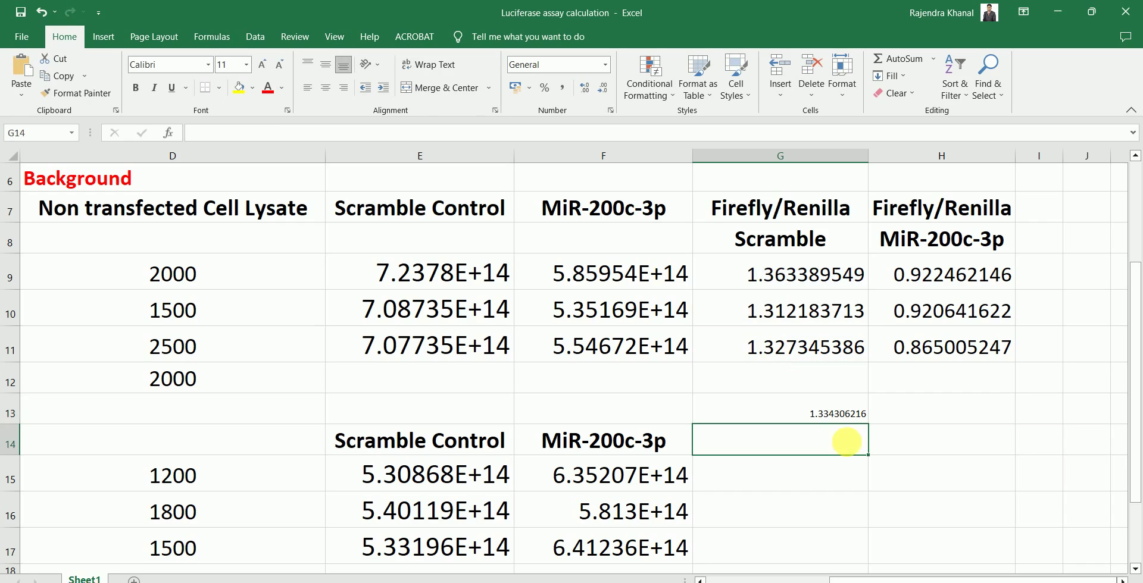
Enlarge the font of the Scramble average in G13 to size 22
click(845, 420)
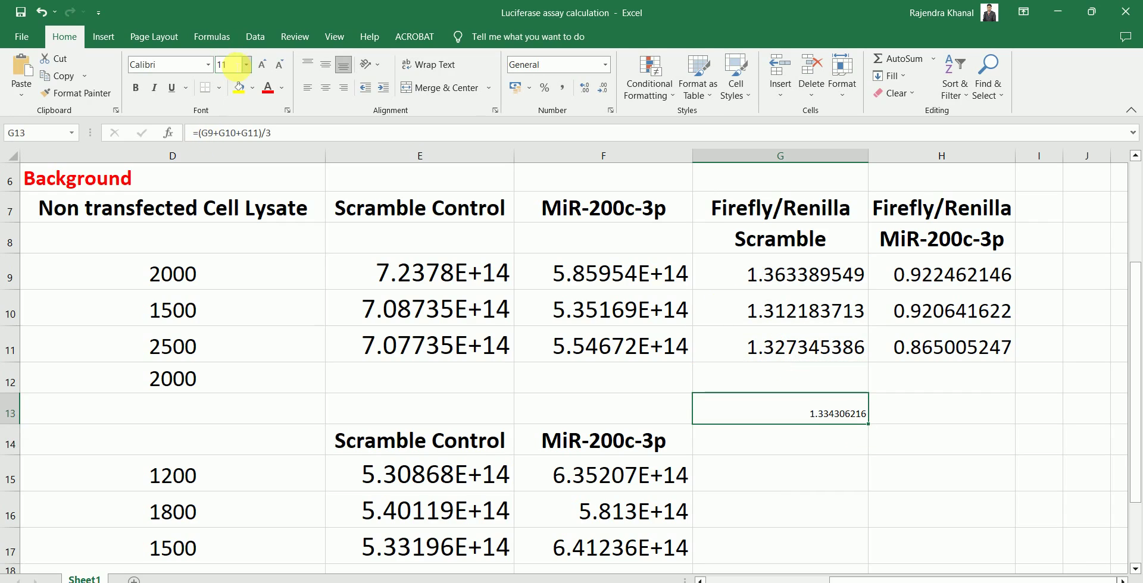
click(262, 62)
click(263, 62)
click(262, 62)
click(262, 62)
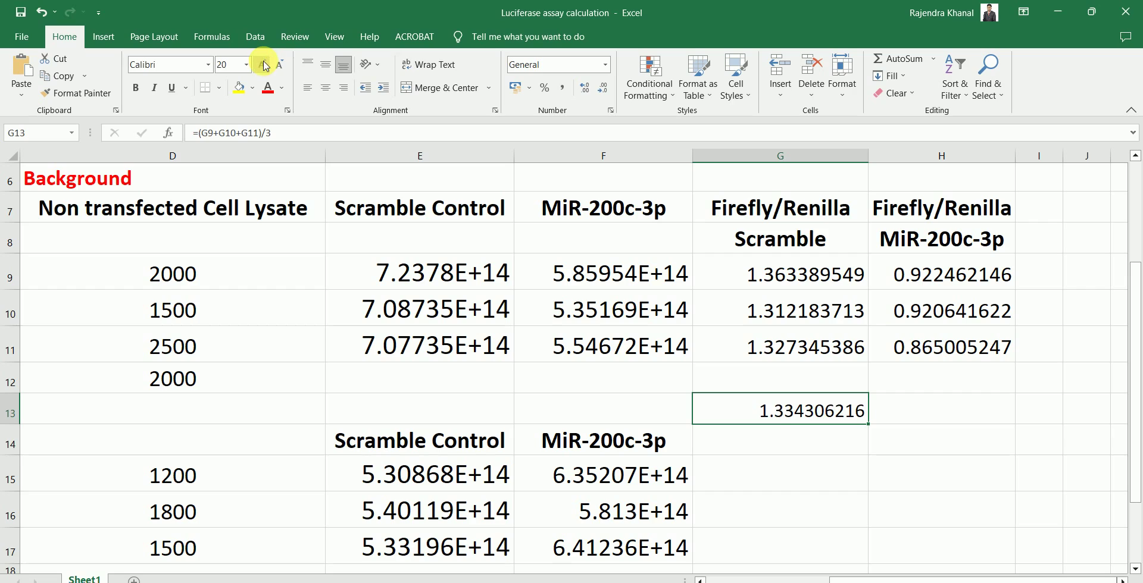
click(262, 62)
click(263, 61)
Calculate the average MiR-200c-3p Firefly/Renilla ratio by entering =(H9+H10+H11)/3 in H13
click(923, 415)
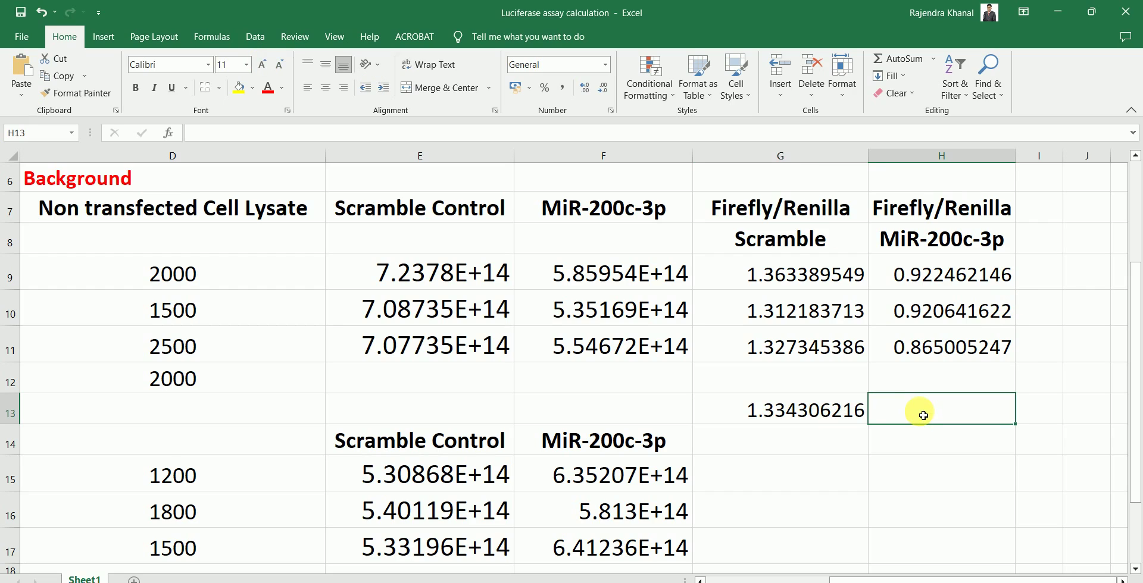
text(=()
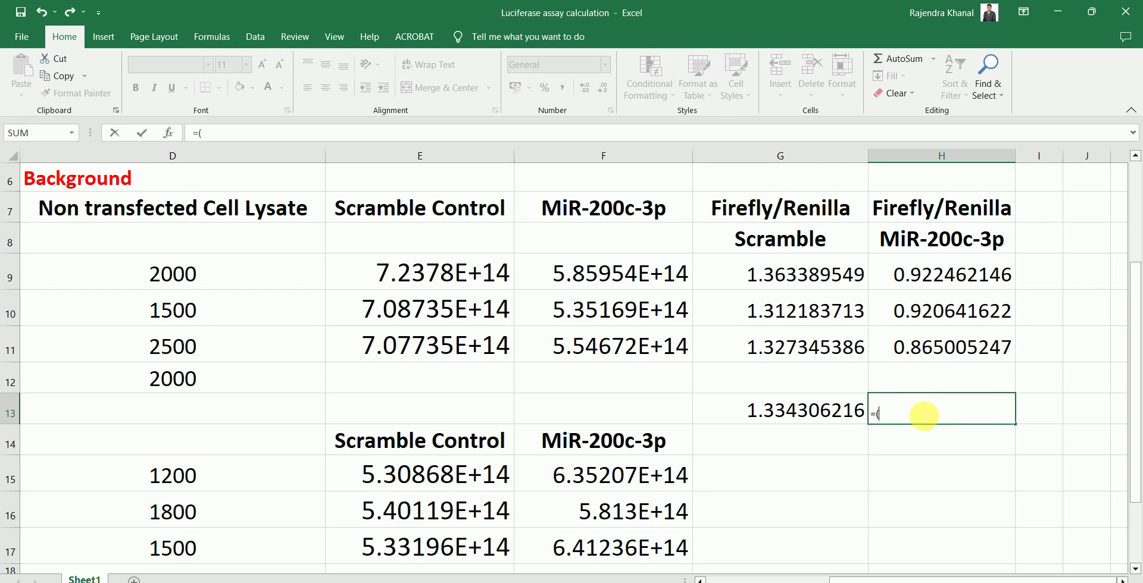
click(926, 279)
text(+)
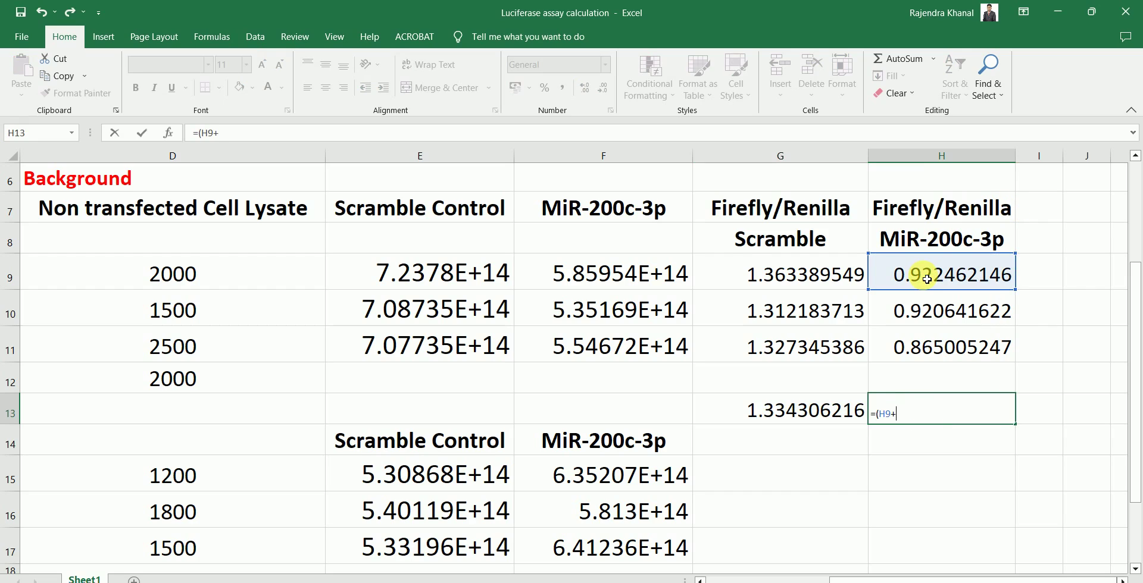
click(937, 326)
text(+)
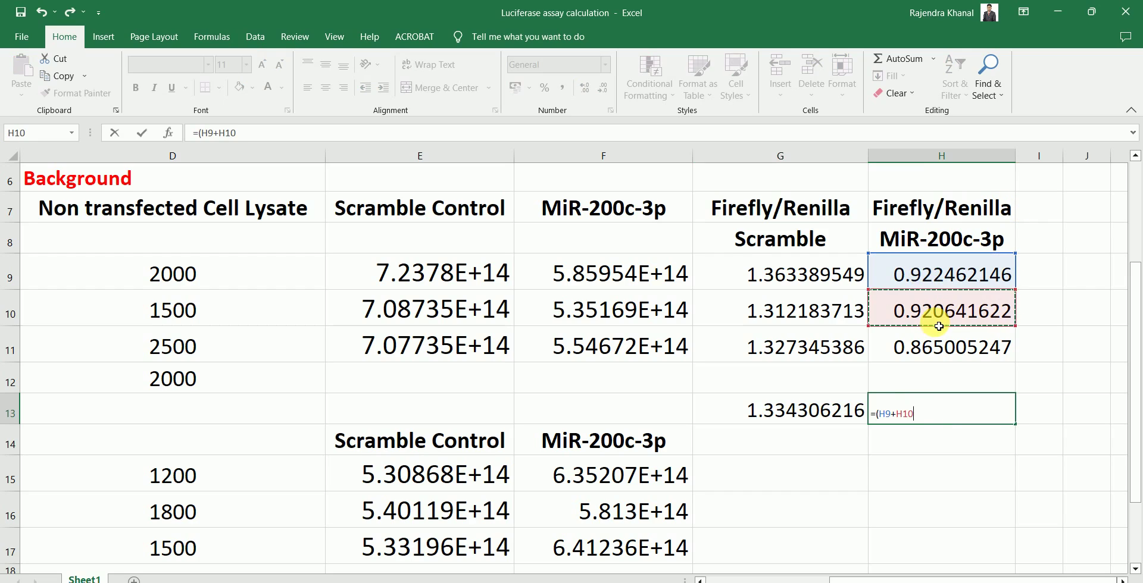
click(938, 351)
text())
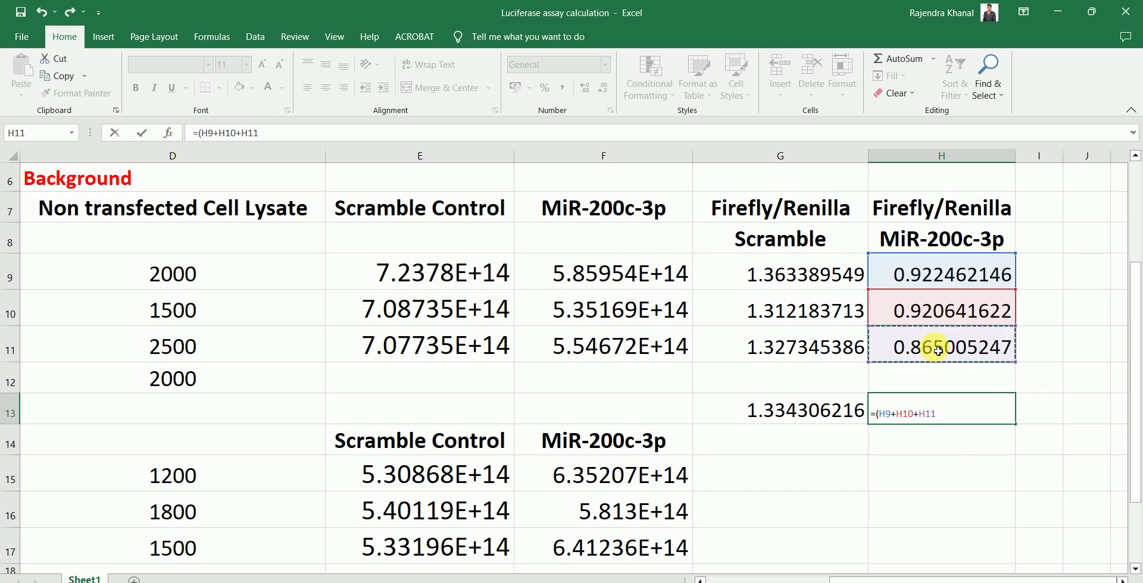
text(/3)
key(Return)
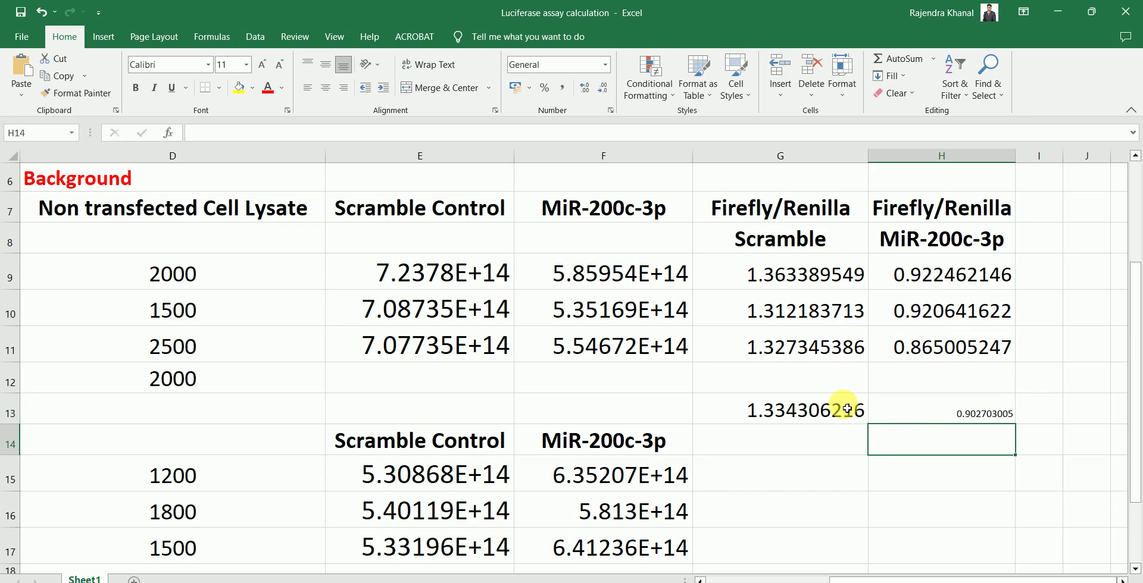
Enlarge the font of the MiR-200c-3p average in H13 to size 20
click(975, 411)
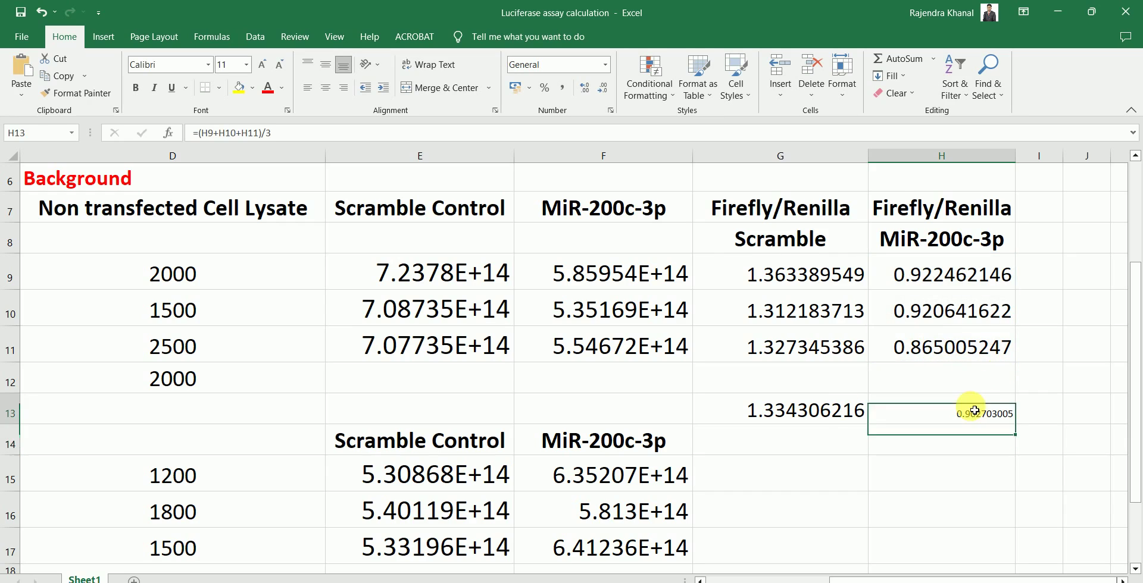
click(265, 62)
click(265, 62)
click(265, 63)
click(264, 62)
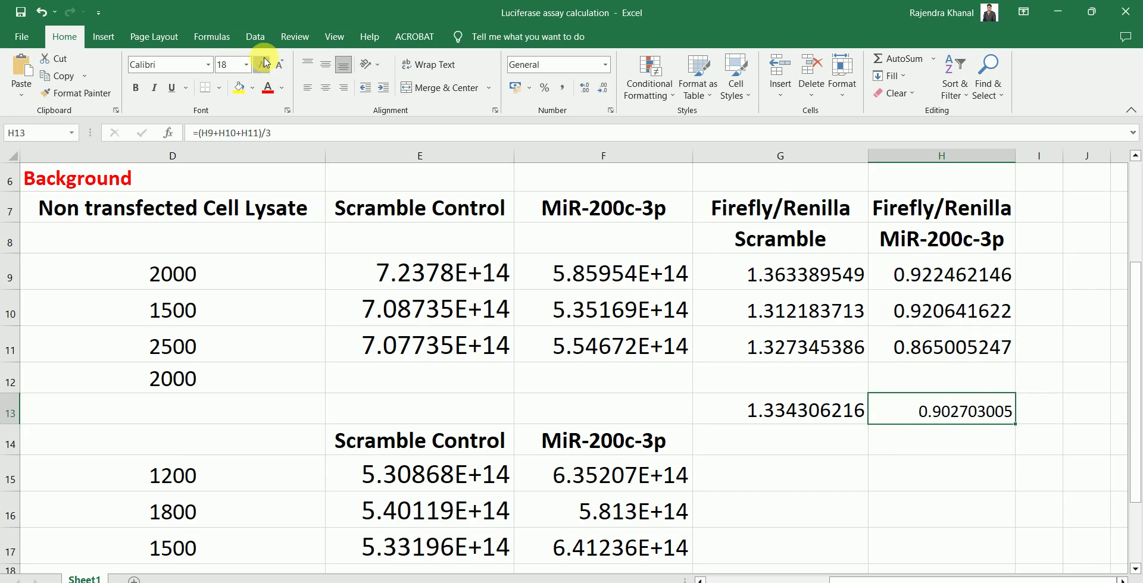
Insert a 2-D clustered column chart of the two average ratios in G13:H13
drag(816, 443, 954, 424)
click(814, 412)
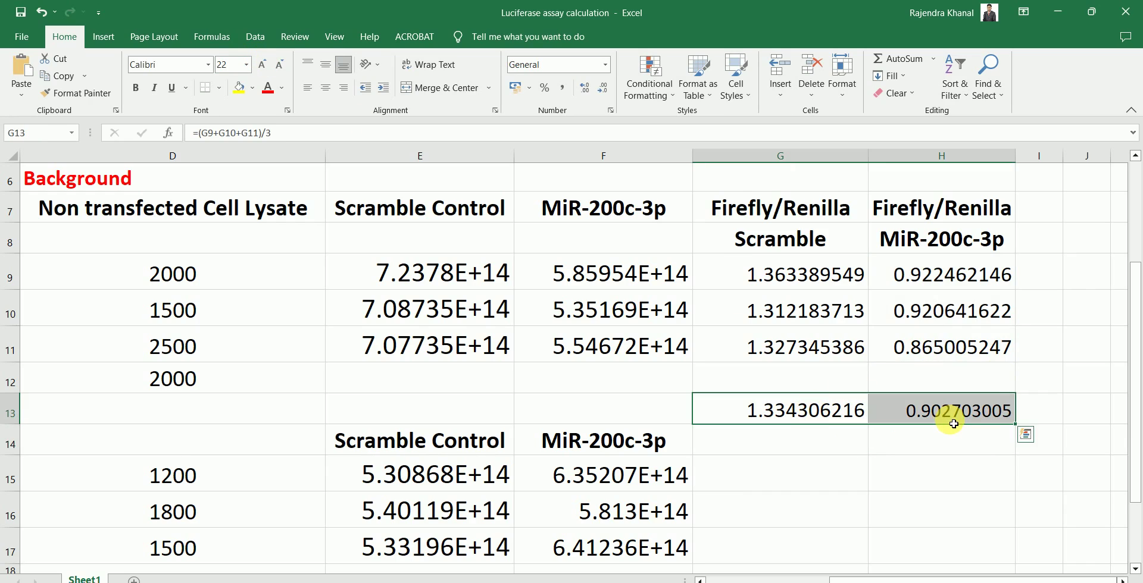
click(103, 39)
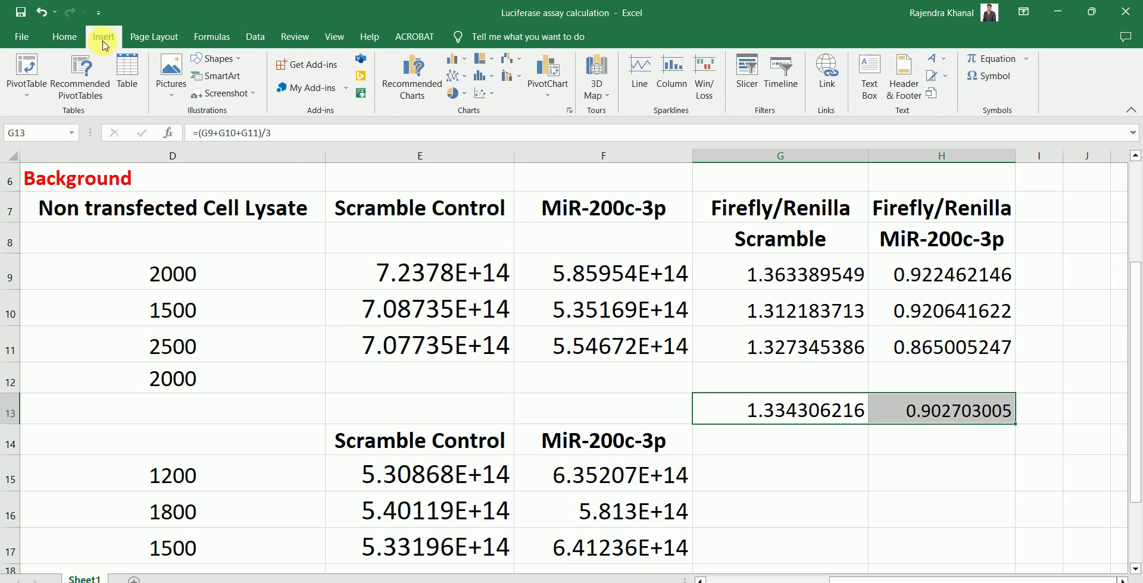
click(457, 59)
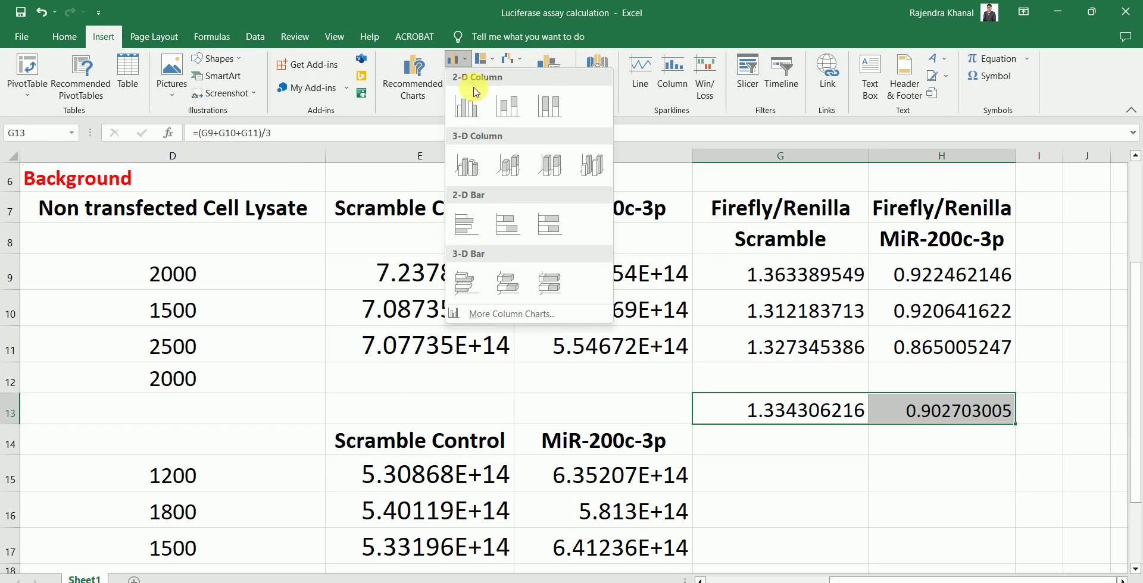
click(467, 106)
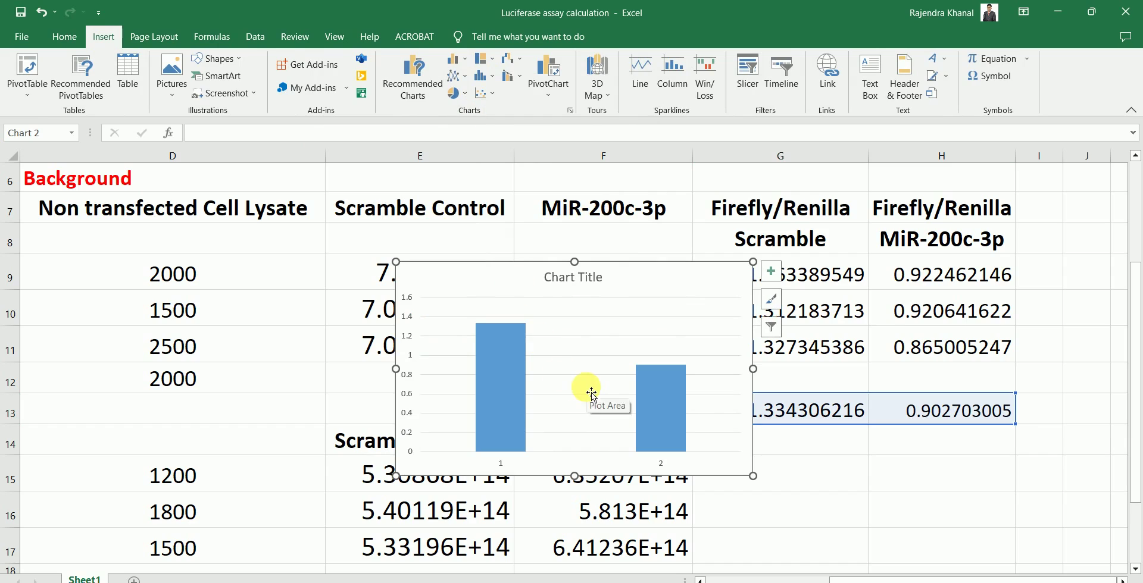
Delete the data series and the whole clustered column chart of the average ratios
click(657, 394)
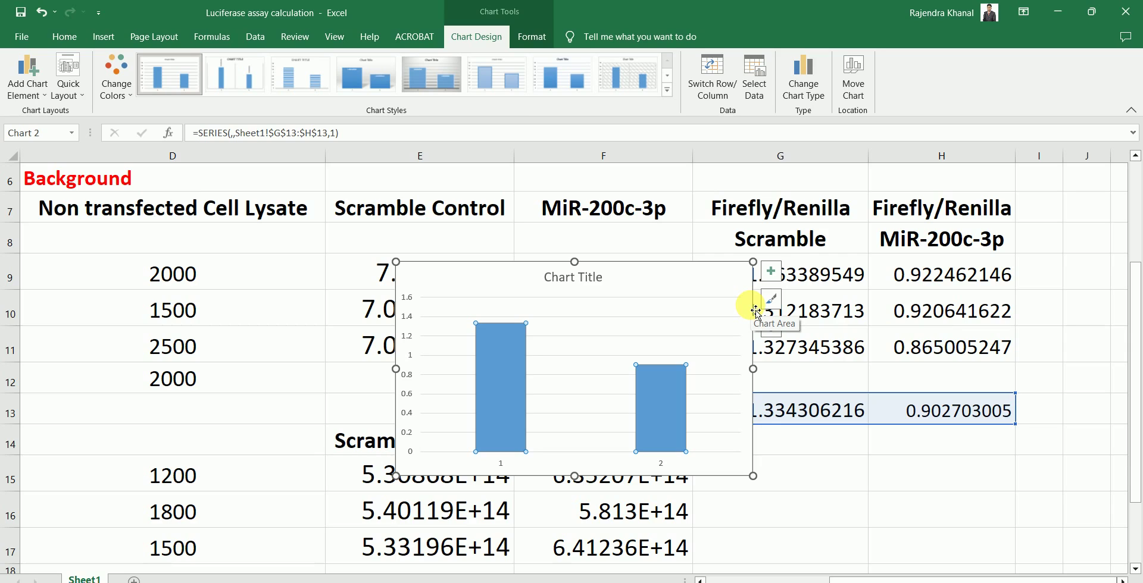
key(Delete)
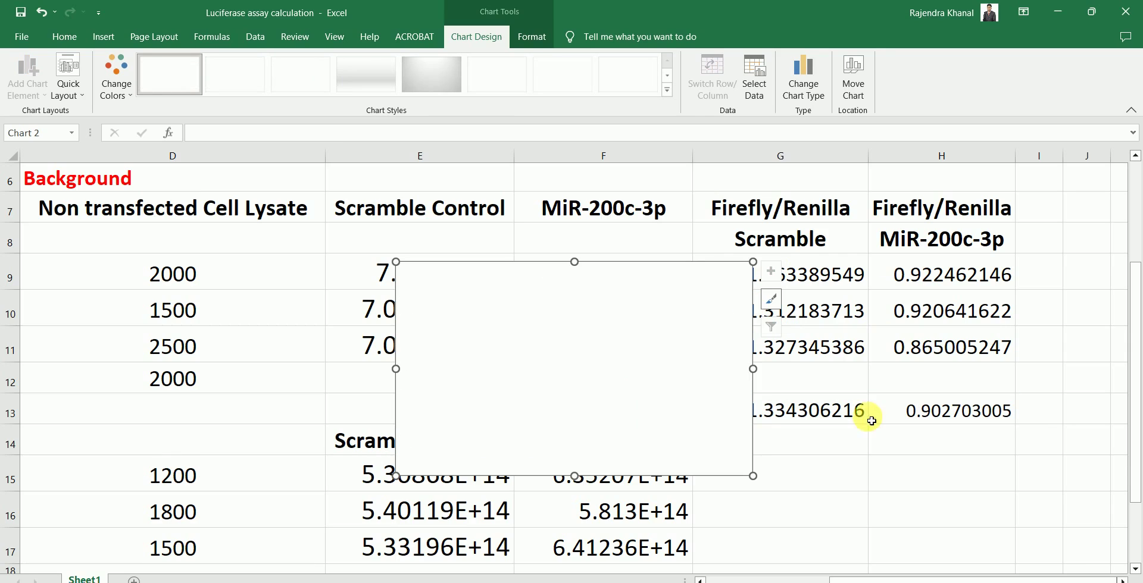
click(818, 509)
click(735, 316)
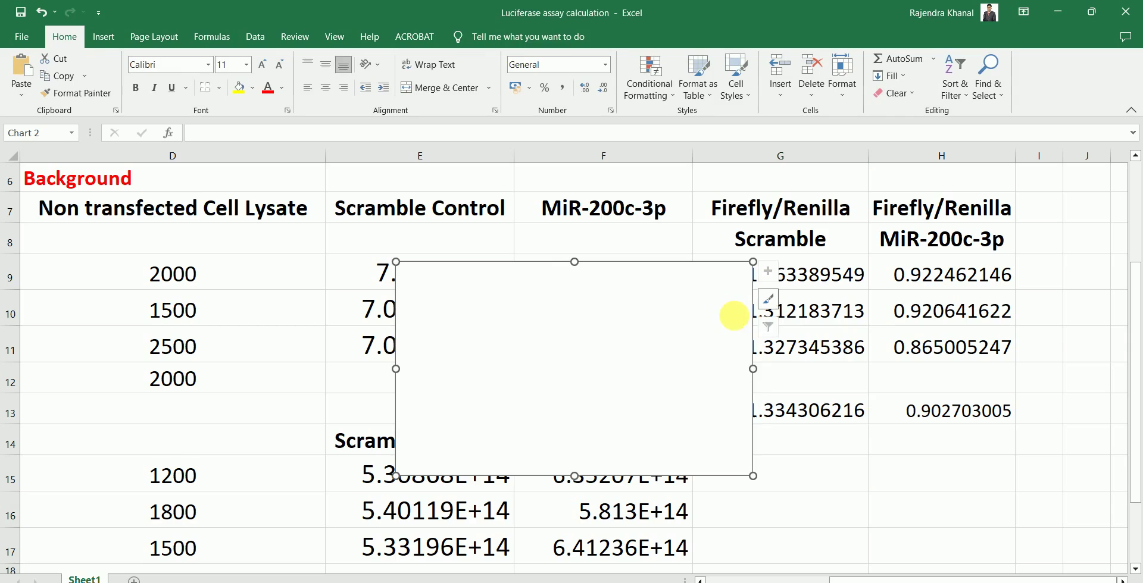
key(Delete)
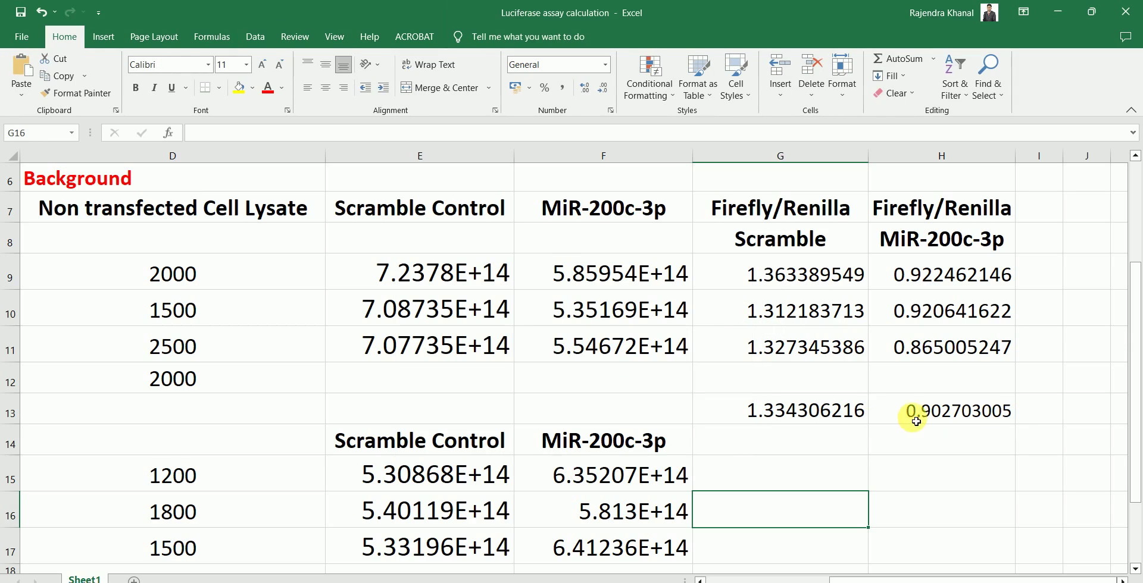
Compare the average Firefly/Renilla ratios of Scramble in G13 and MiR-200c-3p in H13
click(808, 421)
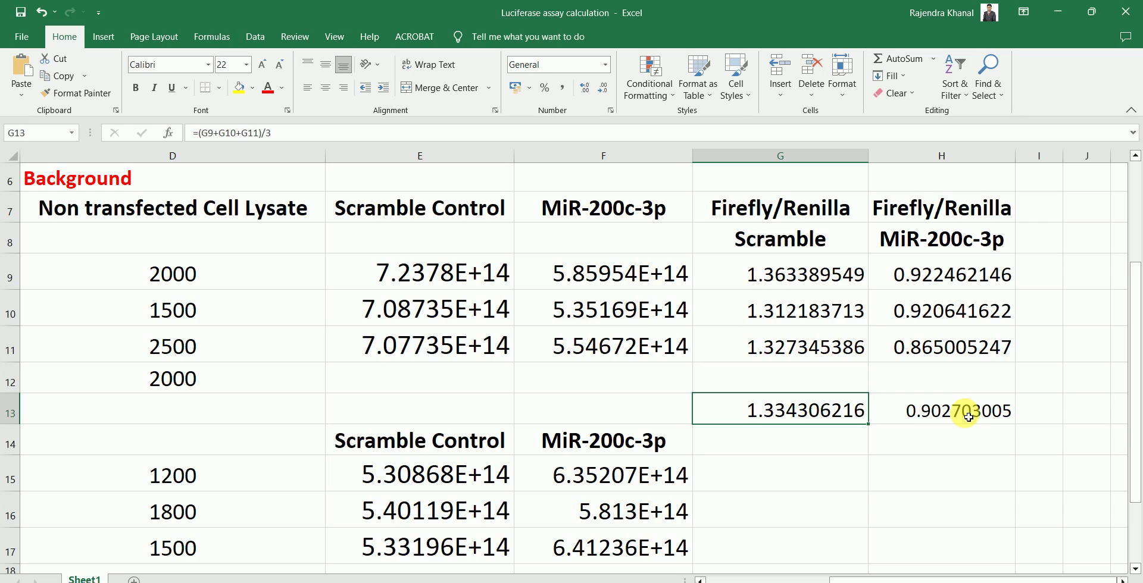
click(929, 413)
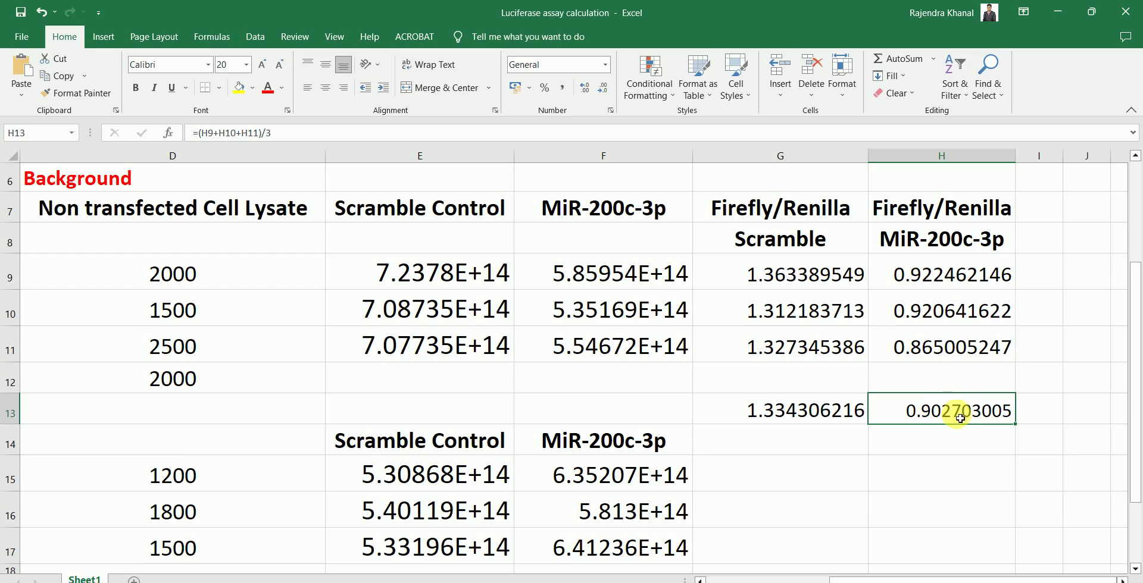
click(785, 418)
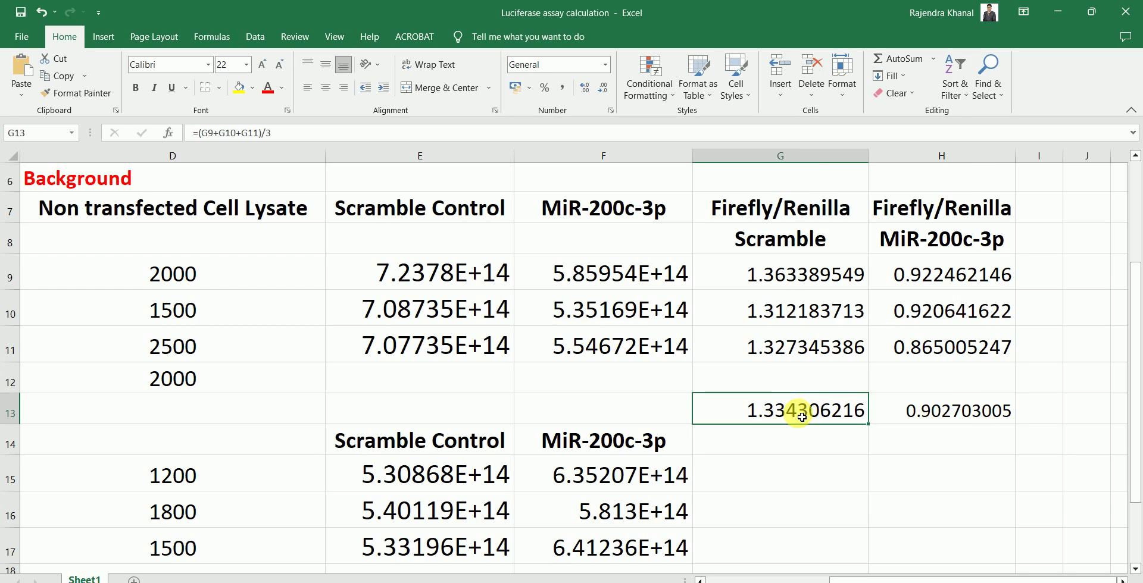
click(982, 412)
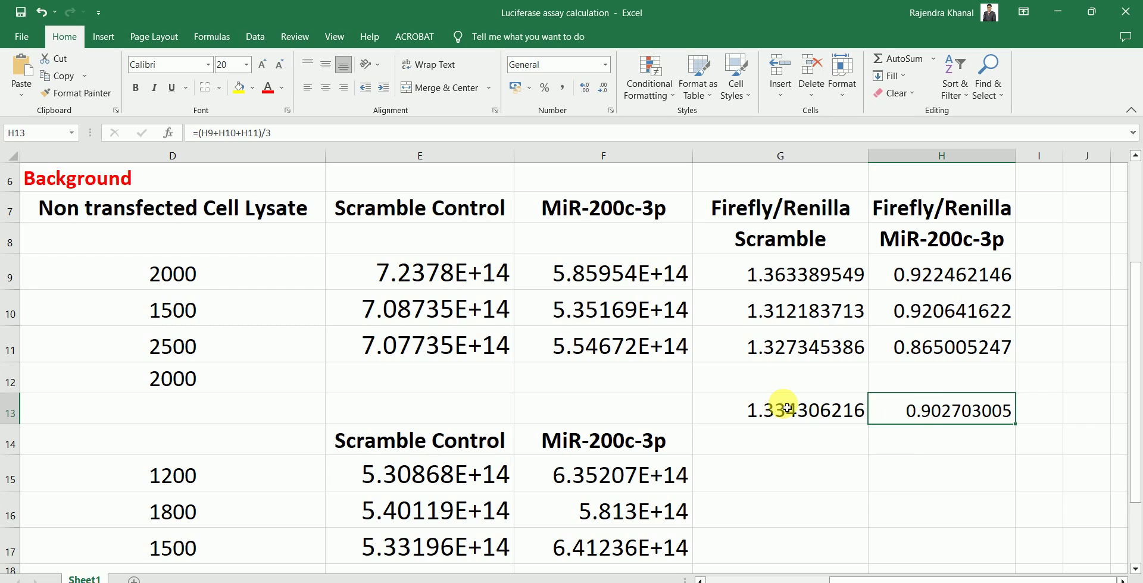
click(801, 441)
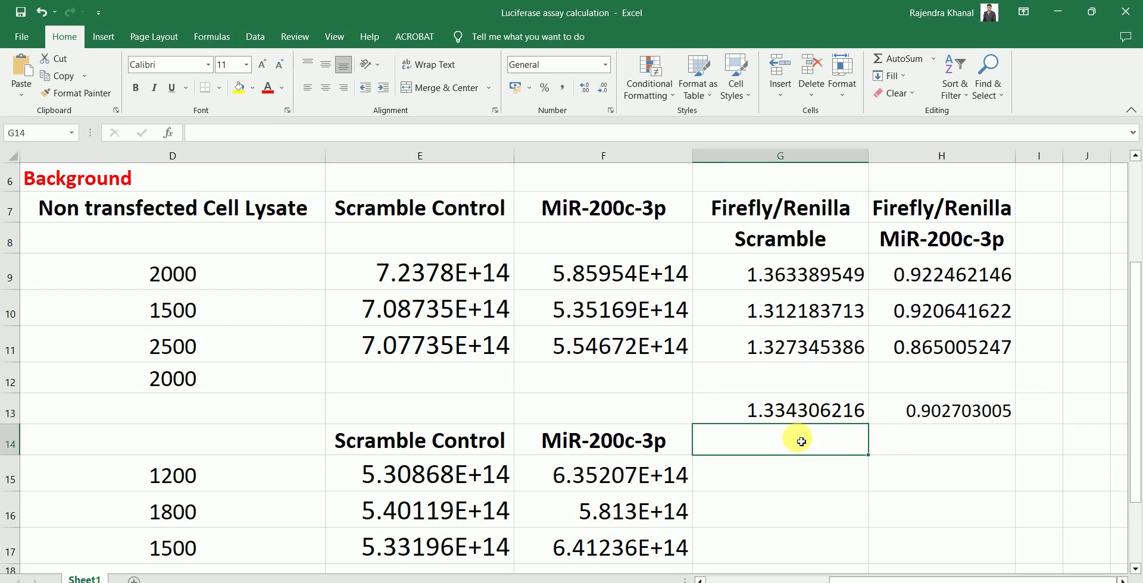
click(825, 410)
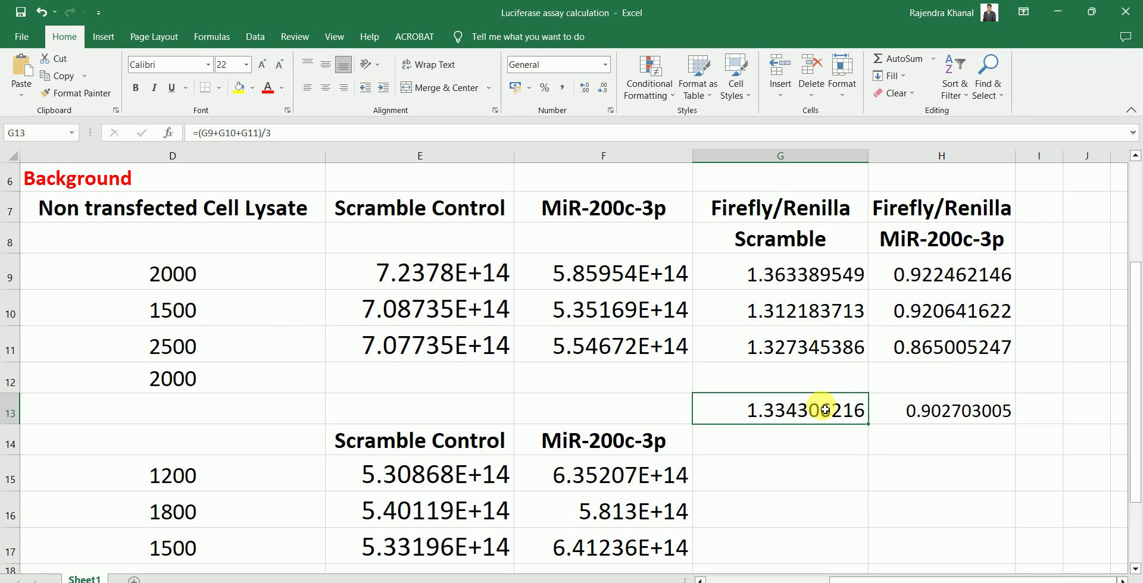
click(848, 449)
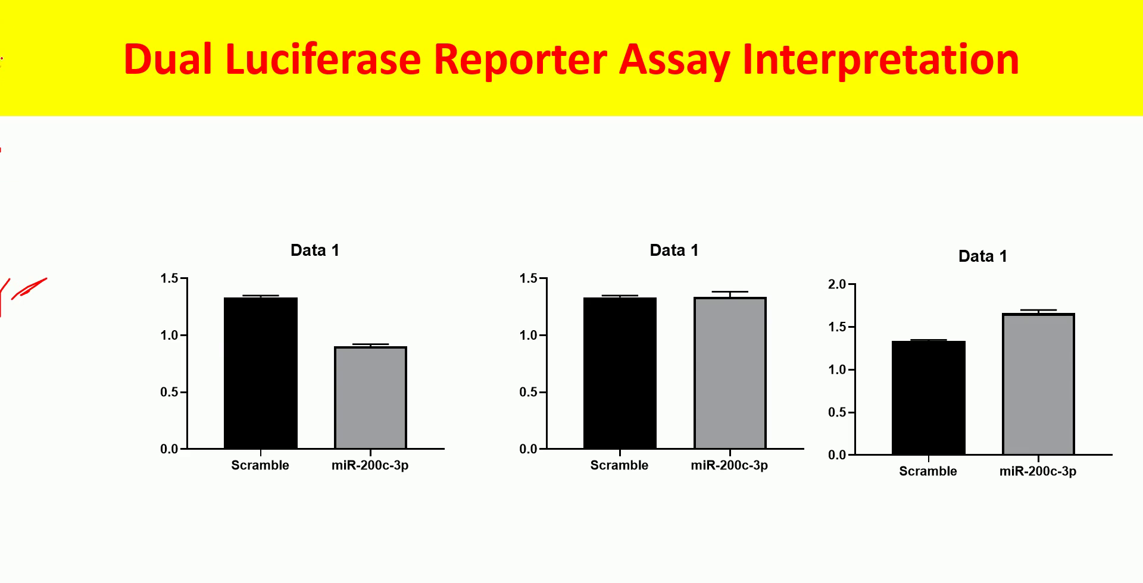
drag(9, 31, 1, 65)
mouse_move(232, 182)
mouse_down()
mouse_move(184, 199)
mouse_move(210, 220)
mouse_up()
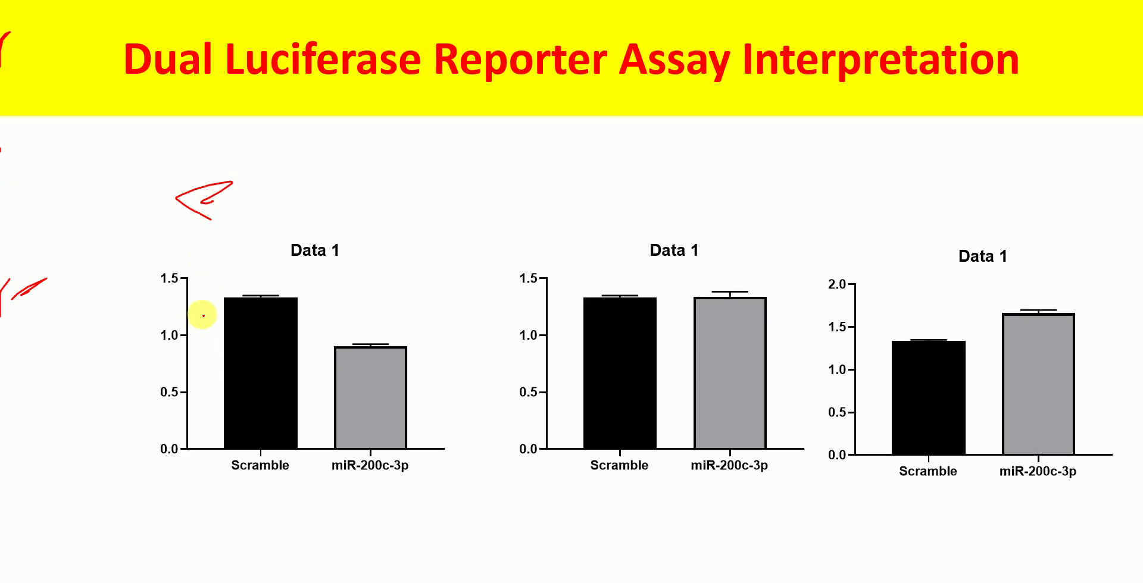
mouse_move(209, 386)
mouse_down()
mouse_move(245, 383)
mouse_move(259, 359)
mouse_up()
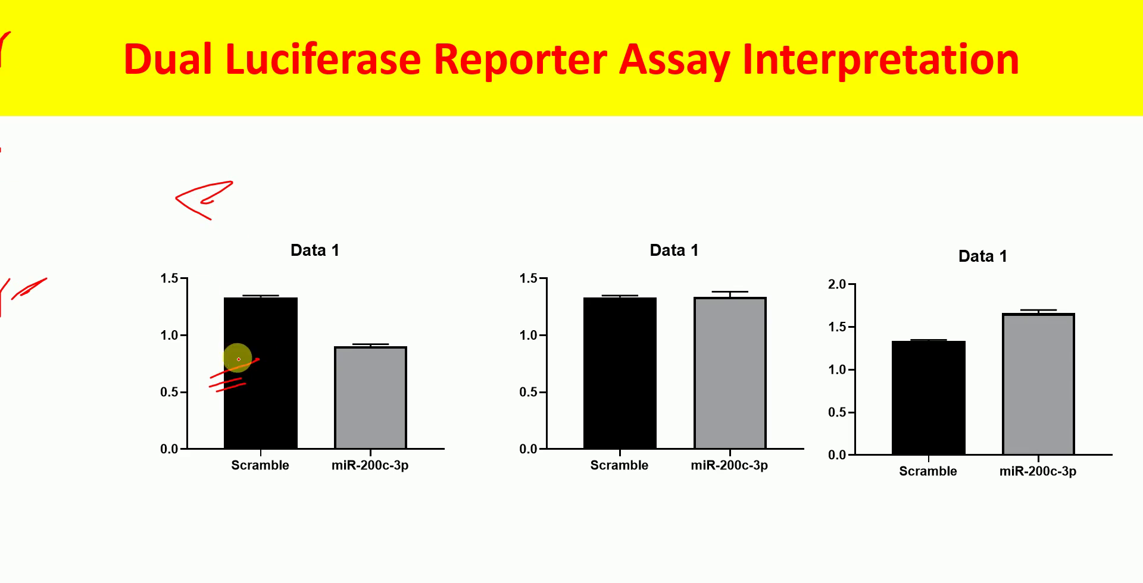